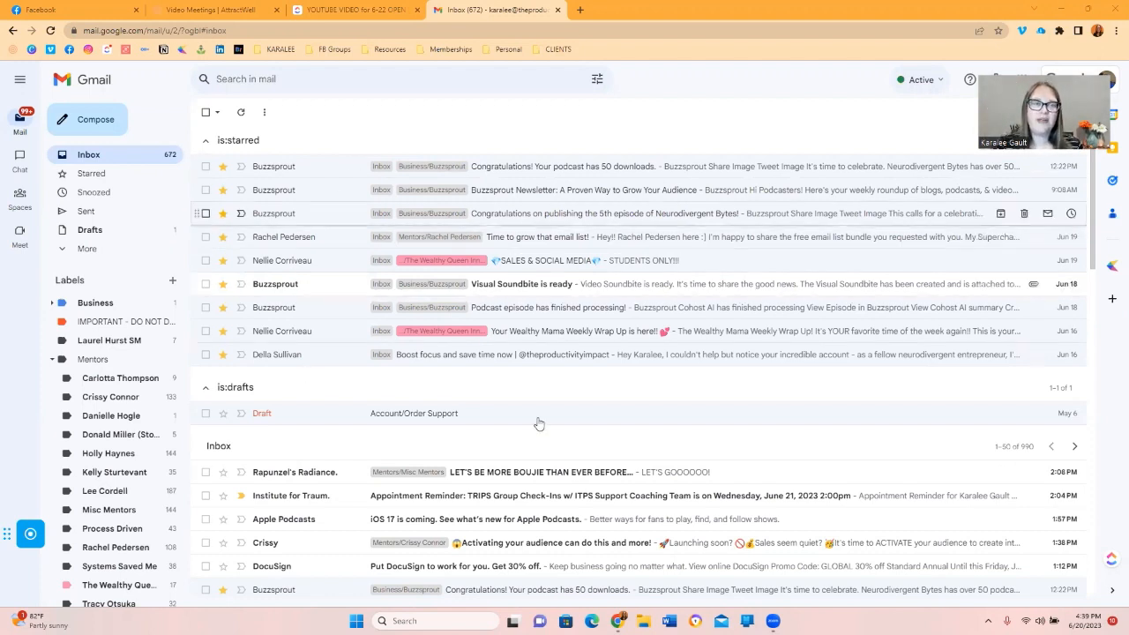
Step: Collapse the Mentors label group and delete the label listed directly after Tech Support
{"action": "scroll", "coordinate": [105, 291], "scroll_direction": "down", "scroll_amount": 3}
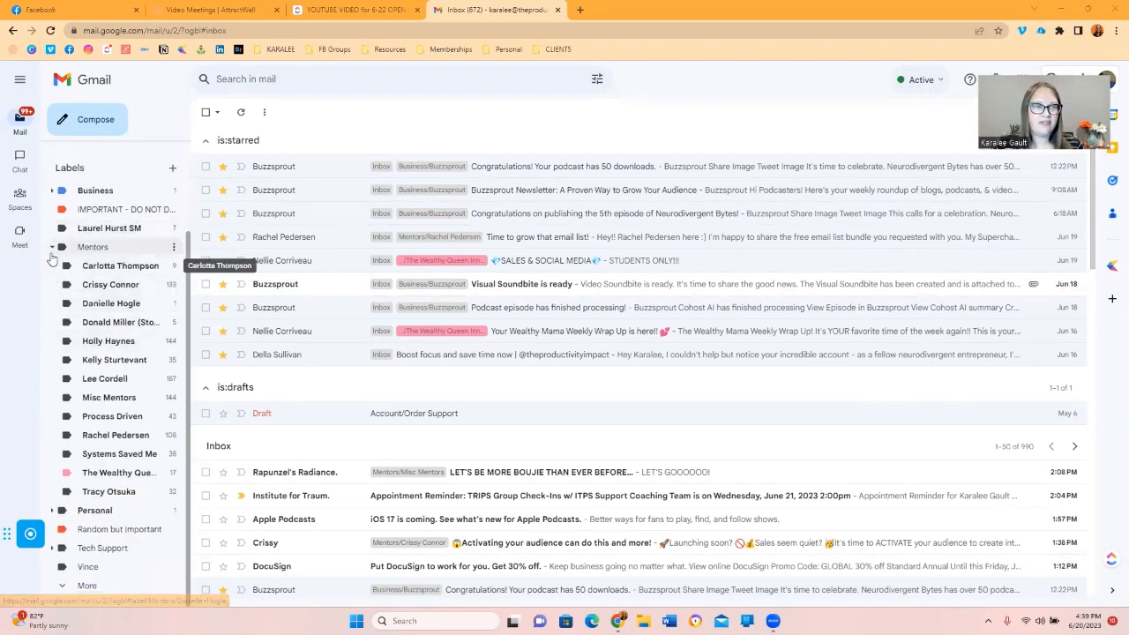
{"action": "left_click", "coordinate": [51, 250]}
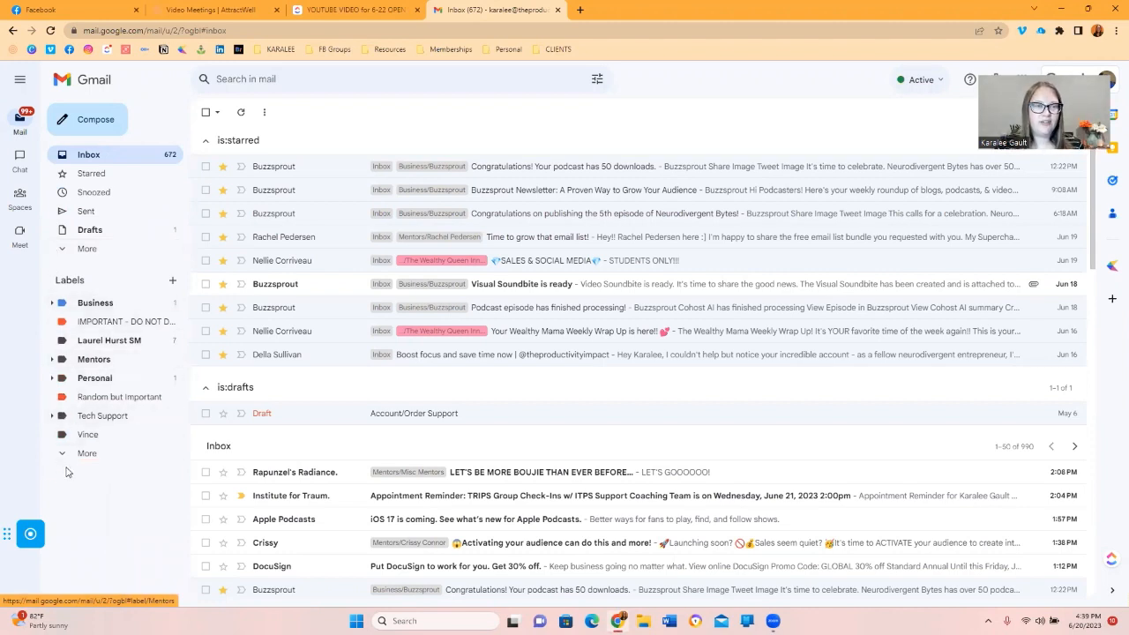
{"action": "left_click", "coordinate": [172, 434]}
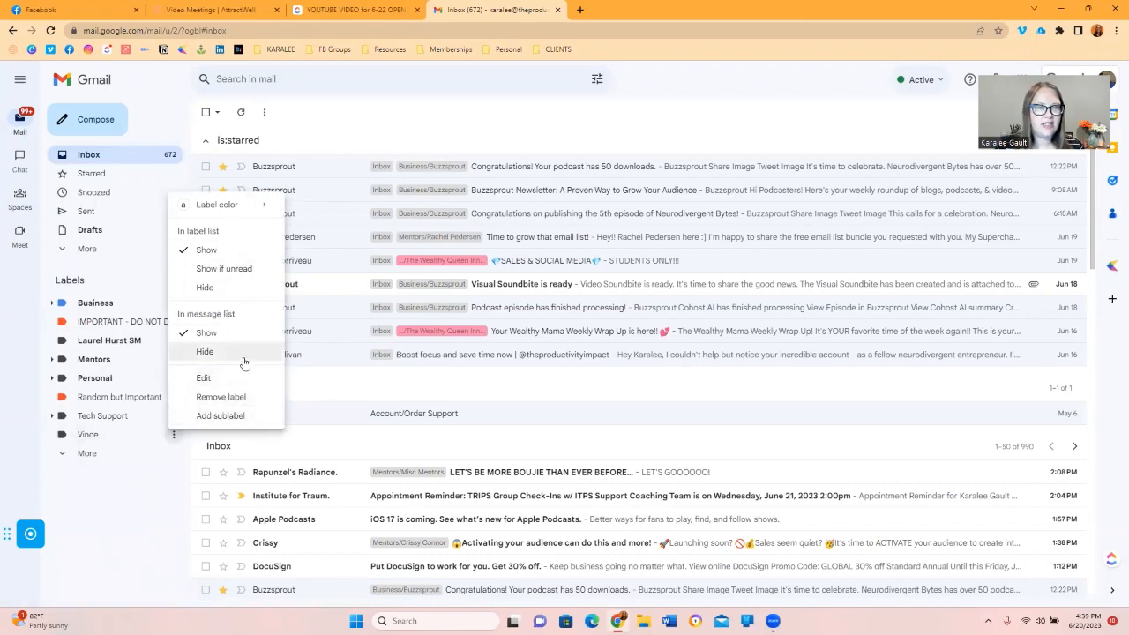
{"action": "left_click", "coordinate": [236, 398]}
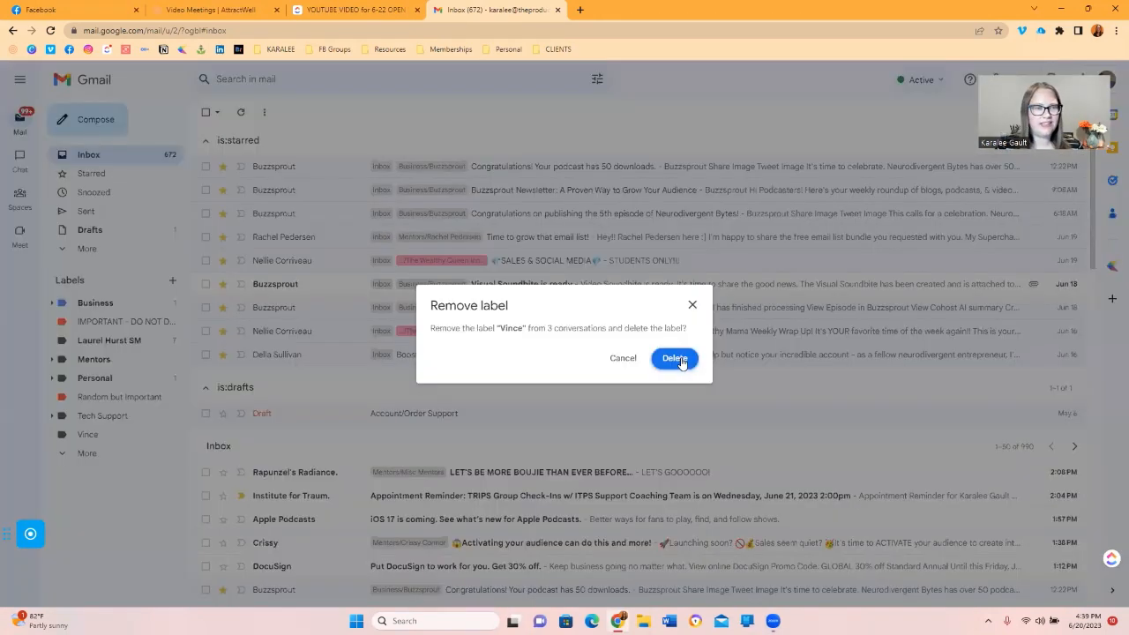
{"action": "left_click", "coordinate": [675, 359]}
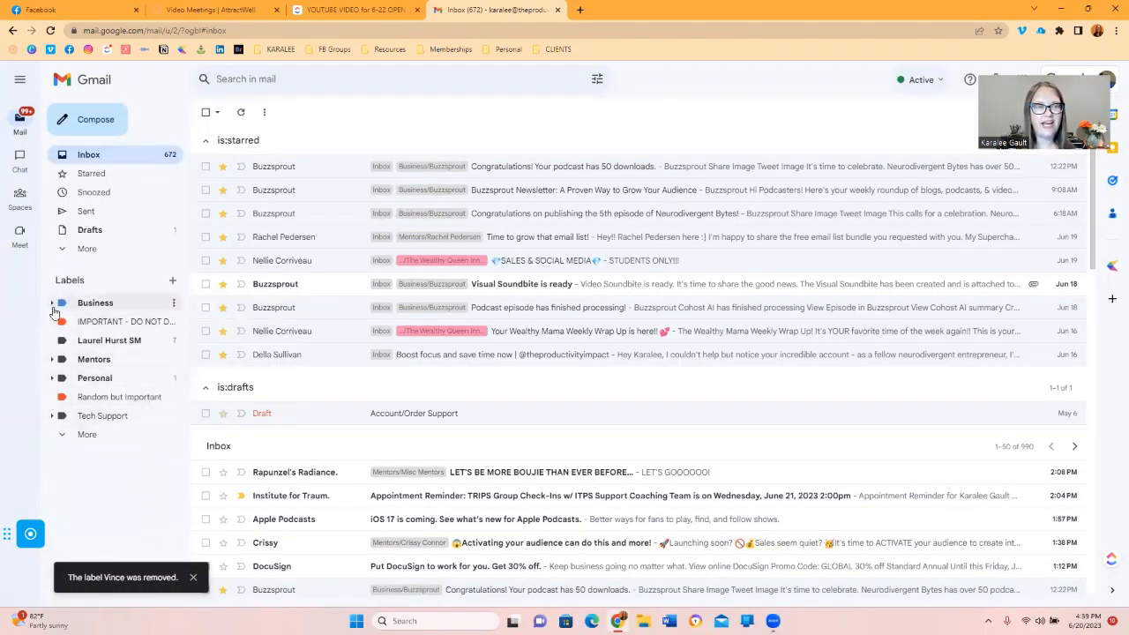
Step: Look over the sublabels under Business, and create a new top-level label named Demo
{"action": "left_click", "coordinate": [53, 306]}
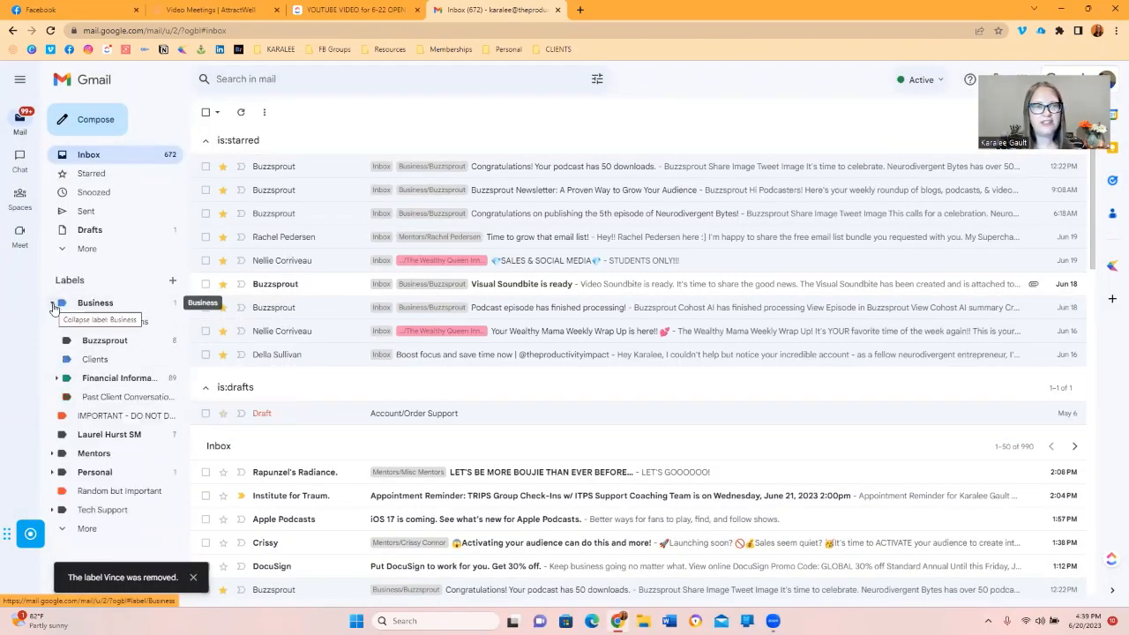
{"action": "left_click", "coordinate": [53, 305]}
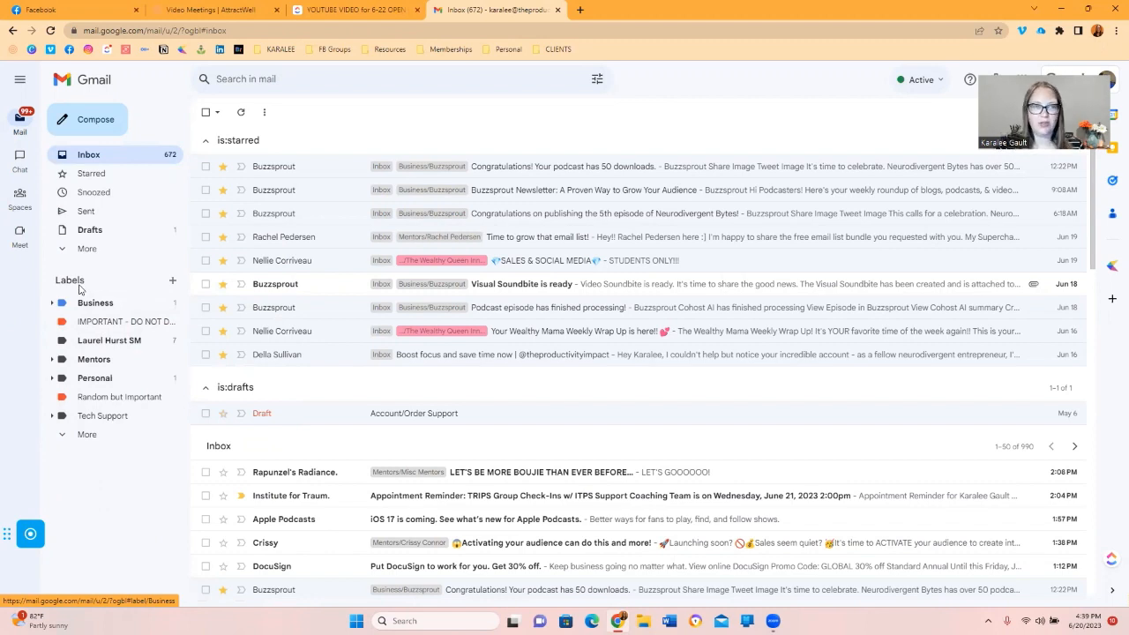
{"action": "left_click", "coordinate": [173, 282]}
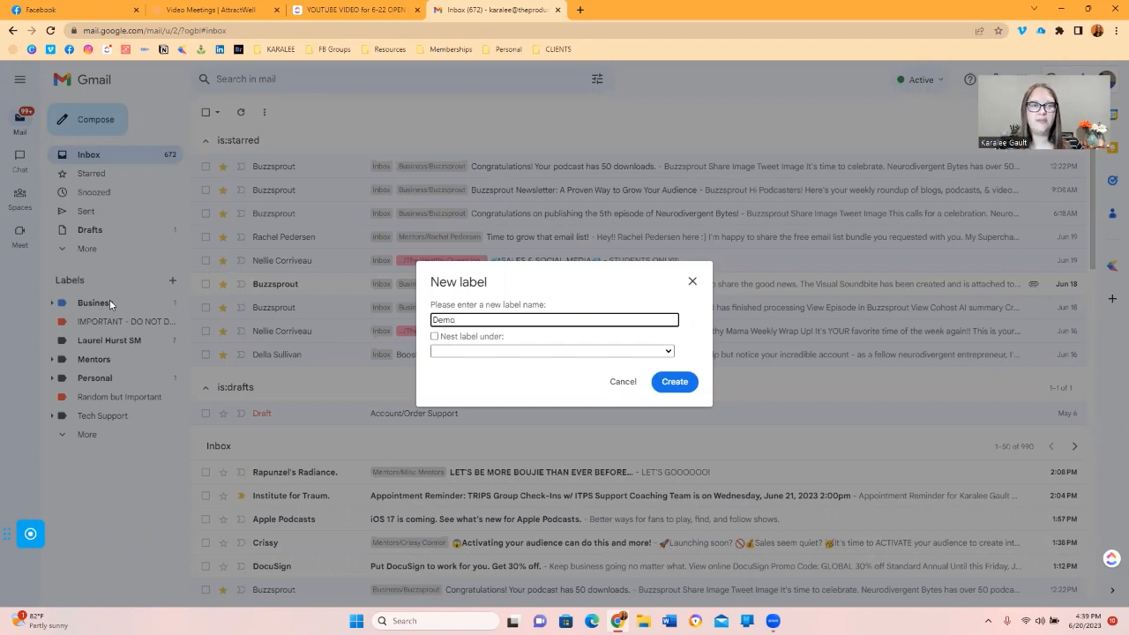
{"action": "left_click", "coordinate": [675, 382]}
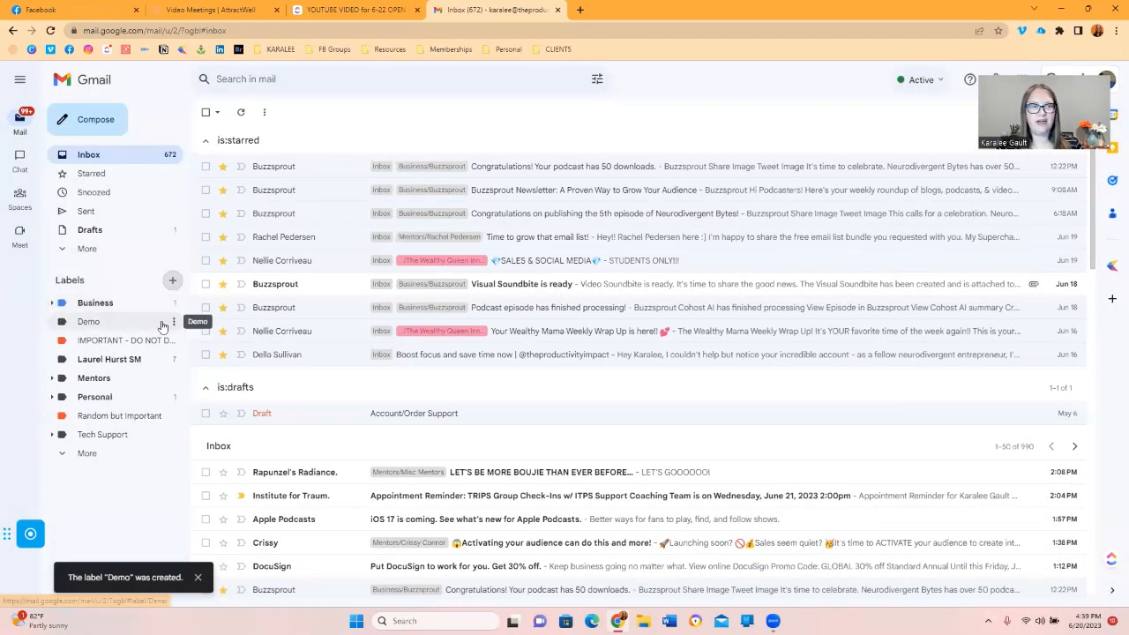
Step: Create a new label named Demo 2 nested under the Demo label
{"action": "left_click", "coordinate": [172, 283]}
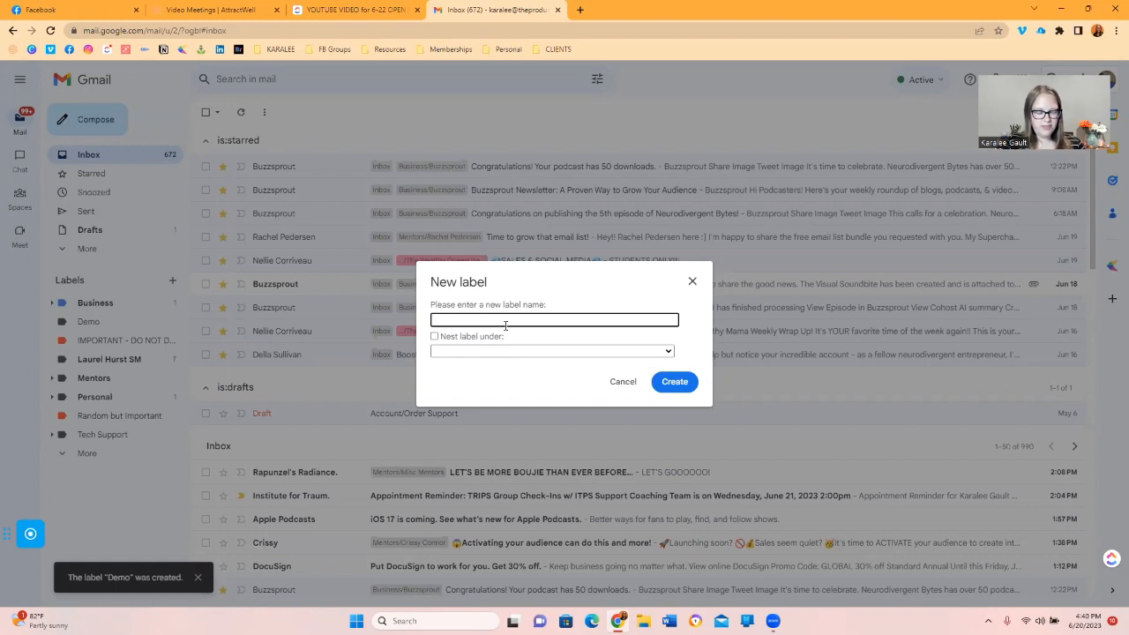
{"action": "type", "text": "Demo 2"}
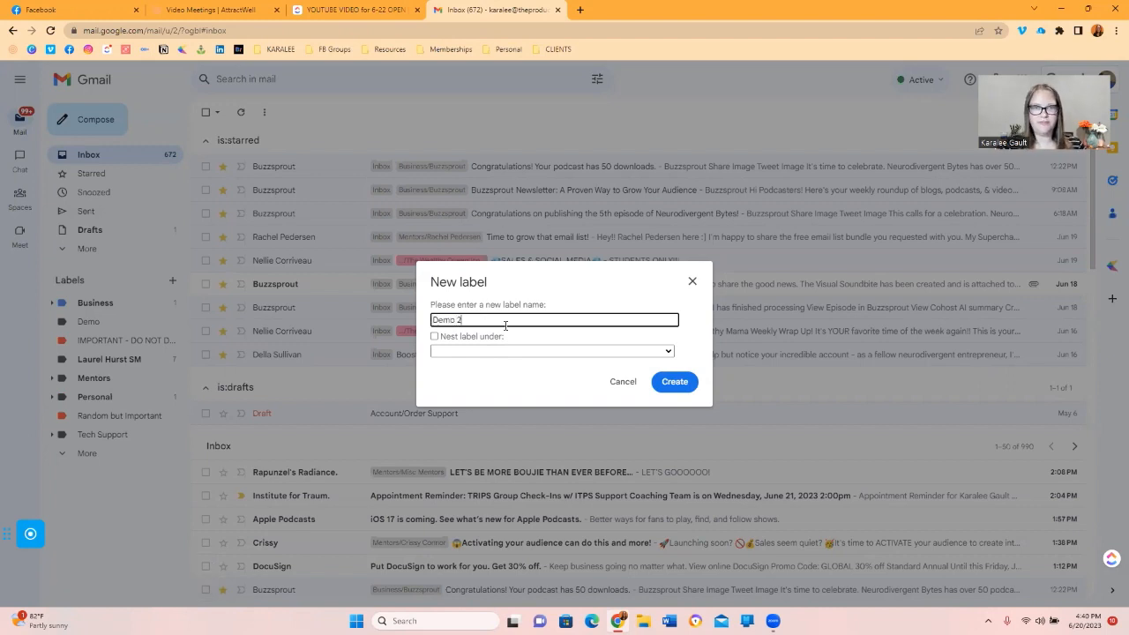
{"action": "left_click", "coordinate": [540, 352]}
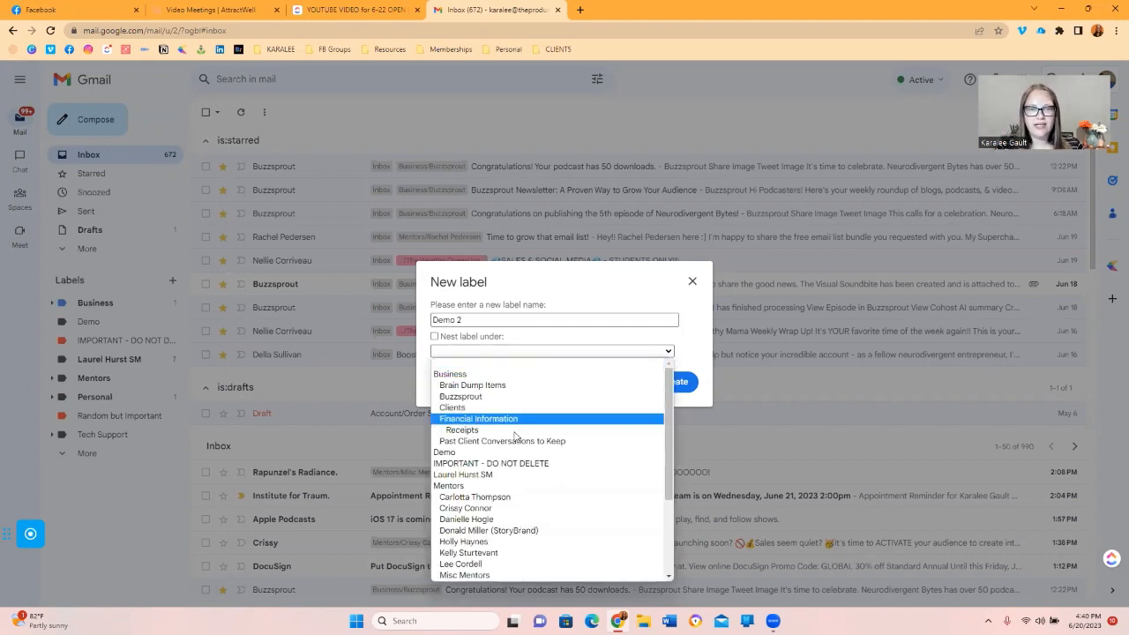
{"action": "left_click", "coordinate": [494, 452]}
{"action": "left_click", "coordinate": [696, 389]}
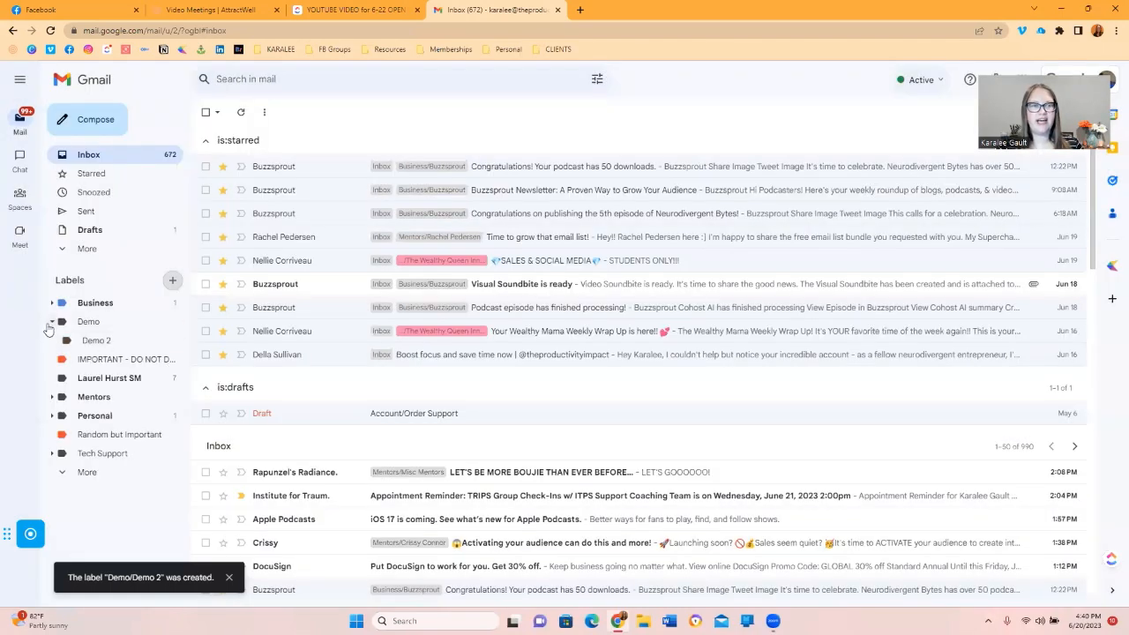
Step: Expand the Demo and Business label groups to view their sublabels, leaving both collapsed
{"action": "left_click", "coordinate": [51, 324]}
{"action": "left_click", "coordinate": [50, 323]}
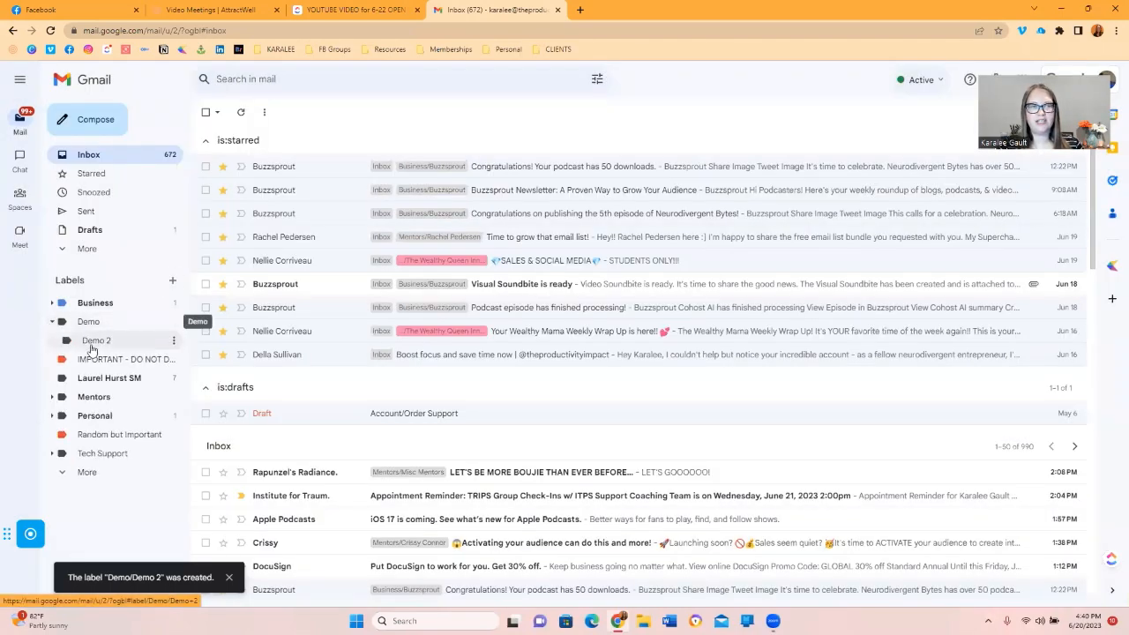
{"action": "left_click", "coordinate": [51, 325]}
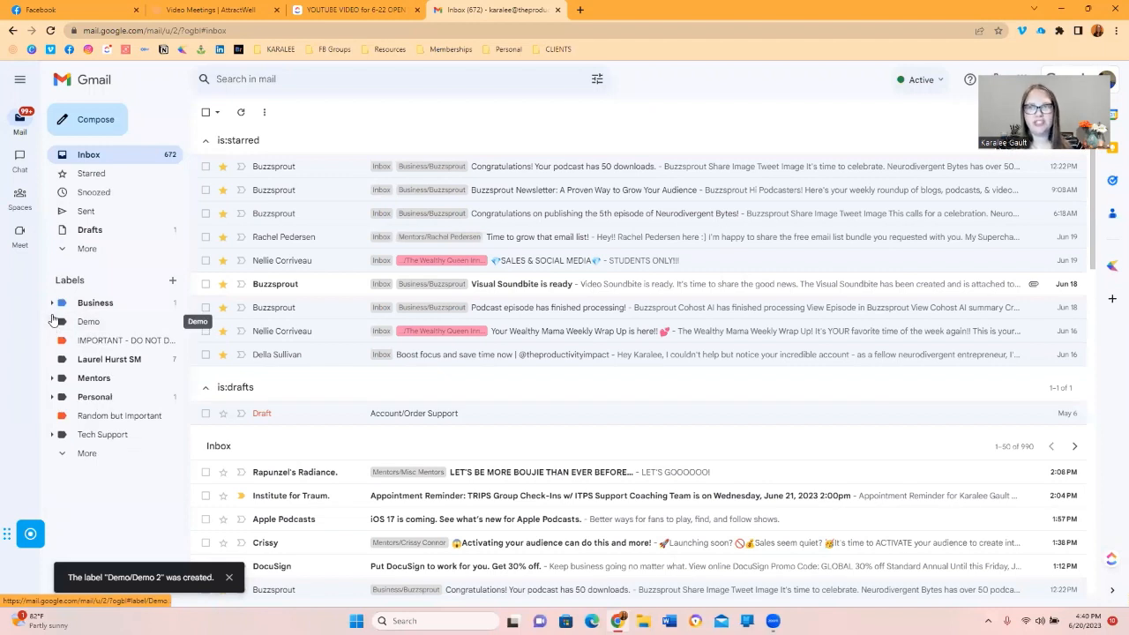
{"action": "left_click", "coordinate": [51, 304]}
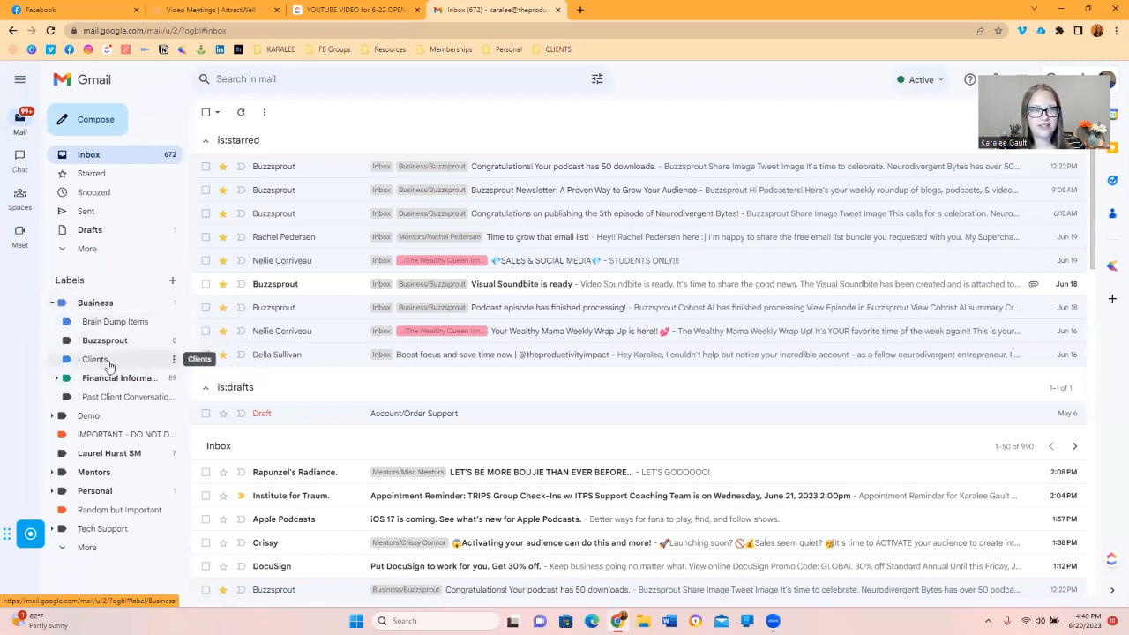
{"action": "left_click", "coordinate": [51, 304]}
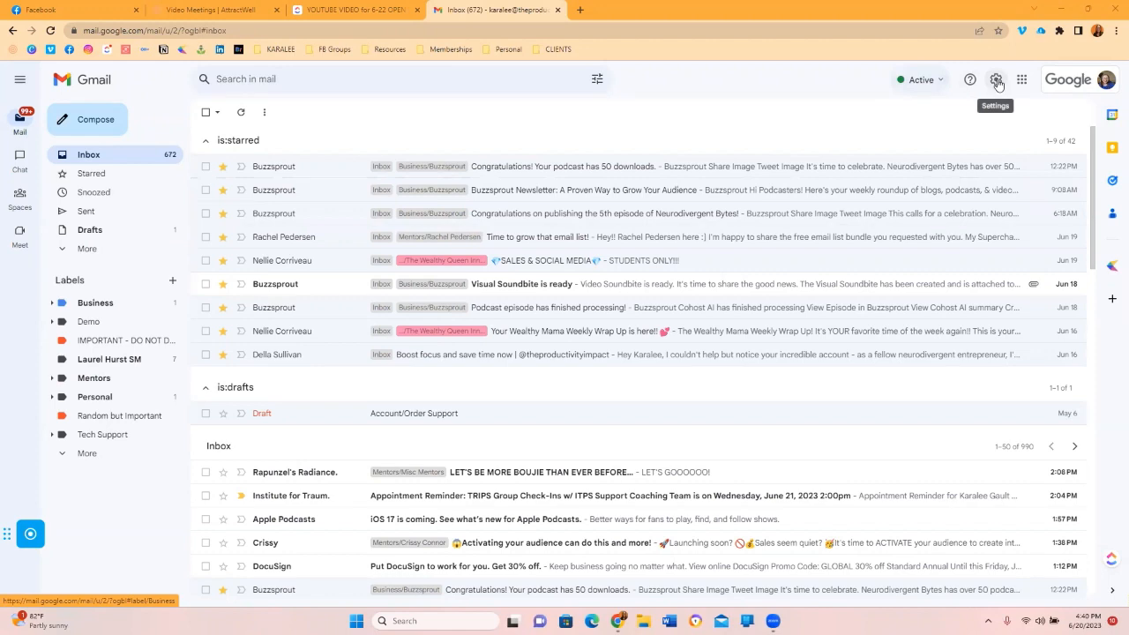
Step: Review the list of existing mail filters in the full settings and return to the inbox
{"action": "left_click", "coordinate": [996, 83]}
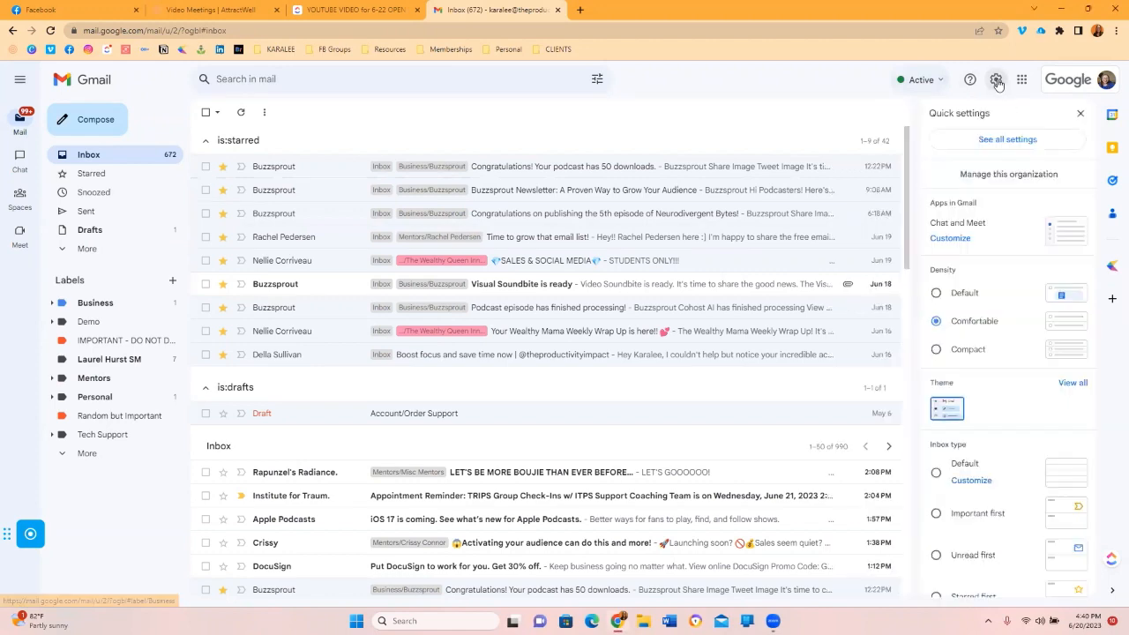
{"action": "left_click", "coordinate": [989, 147]}
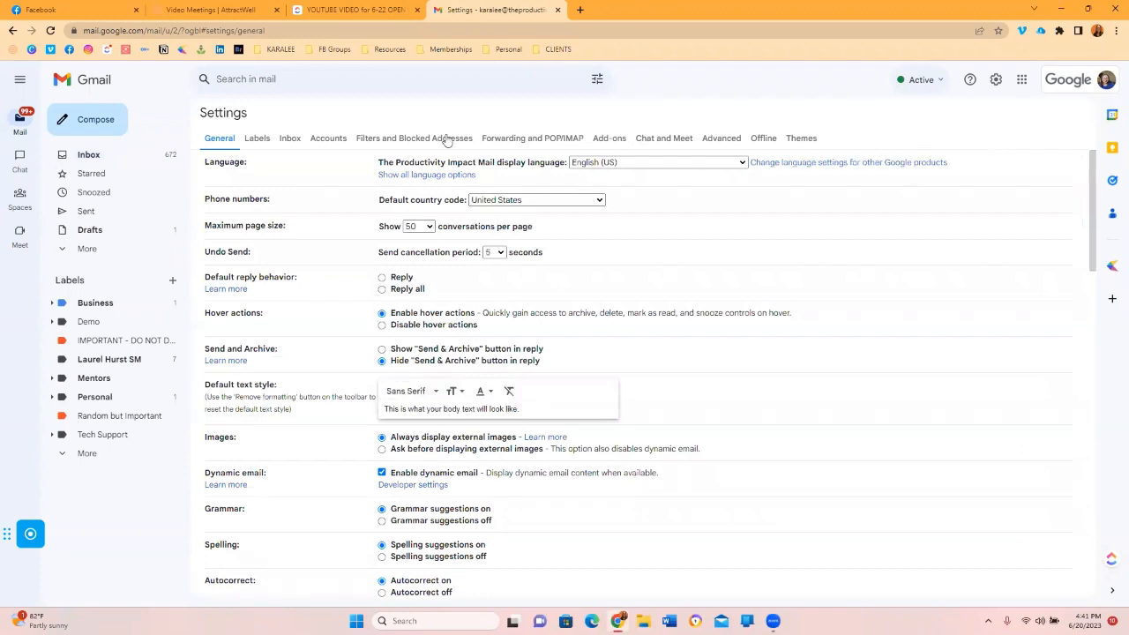
{"action": "left_click", "coordinate": [407, 140]}
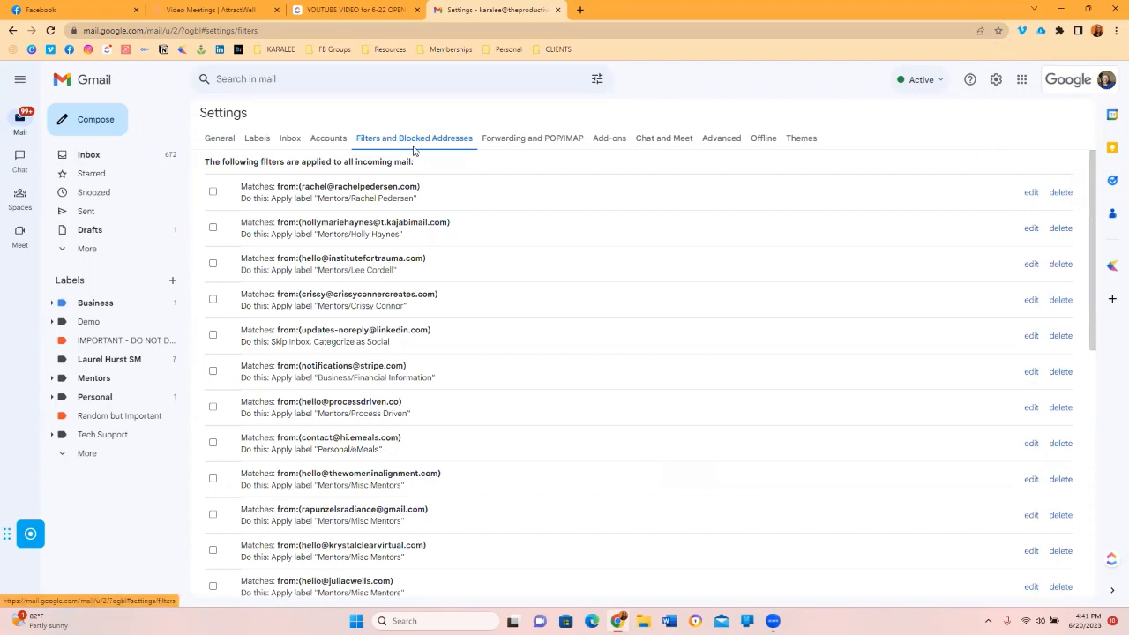
{"action": "scroll", "coordinate": [418, 224], "scroll_direction": "down", "scroll_amount": 1}
{"action": "scroll", "coordinate": [418, 229], "scroll_direction": "down", "scroll_amount": 5}
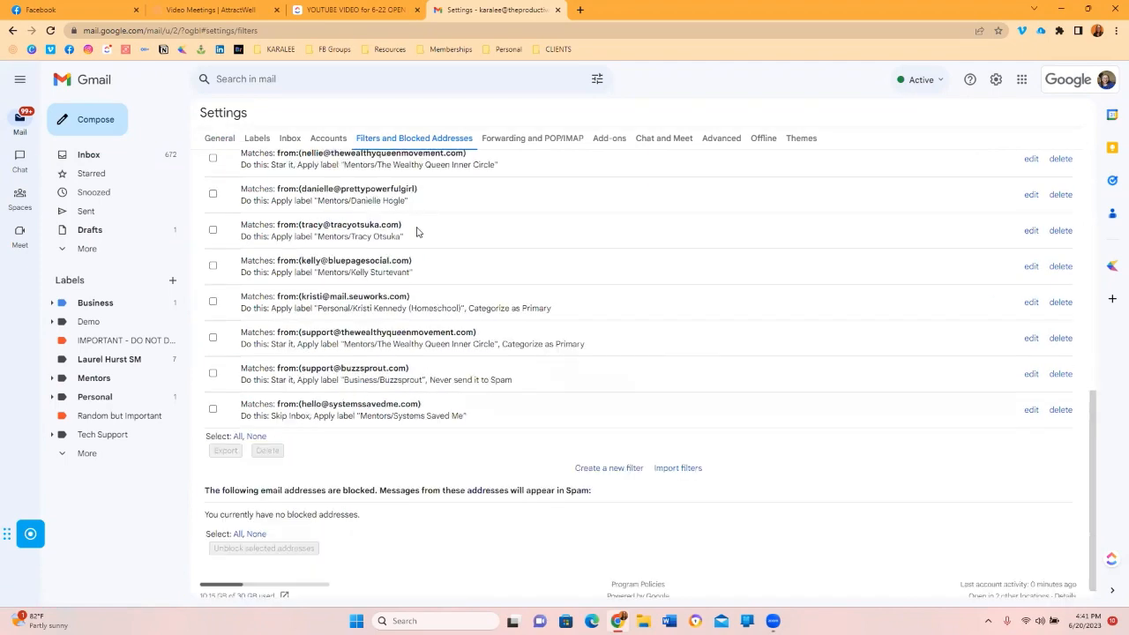
{"action": "scroll", "coordinate": [418, 231], "scroll_direction": "up", "scroll_amount": 8}
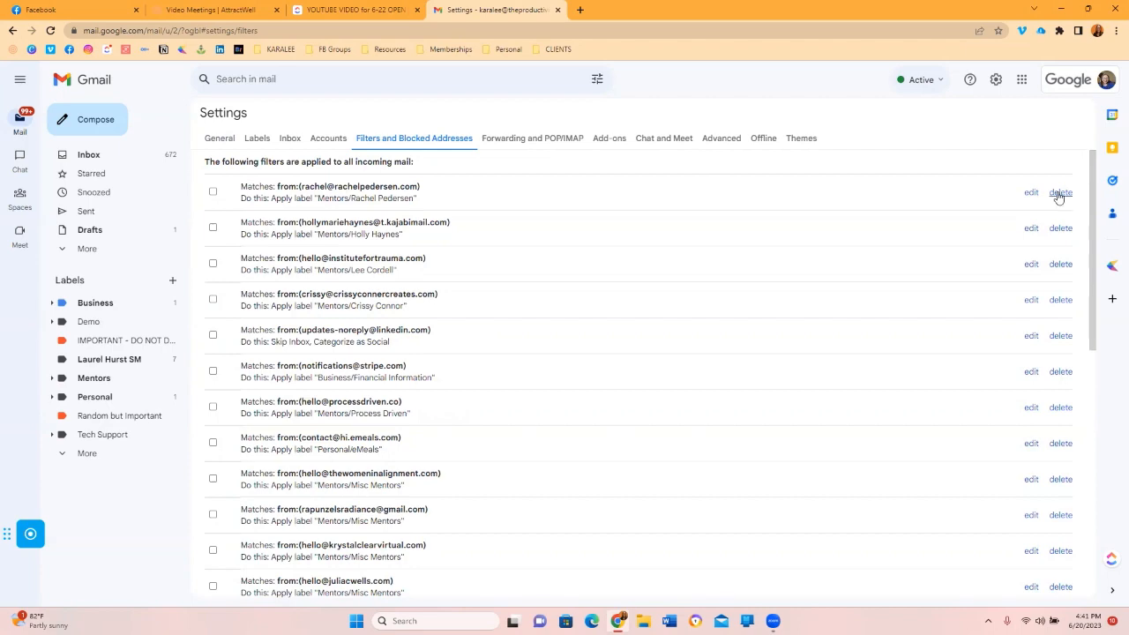
{"action": "left_click", "coordinate": [98, 159]}
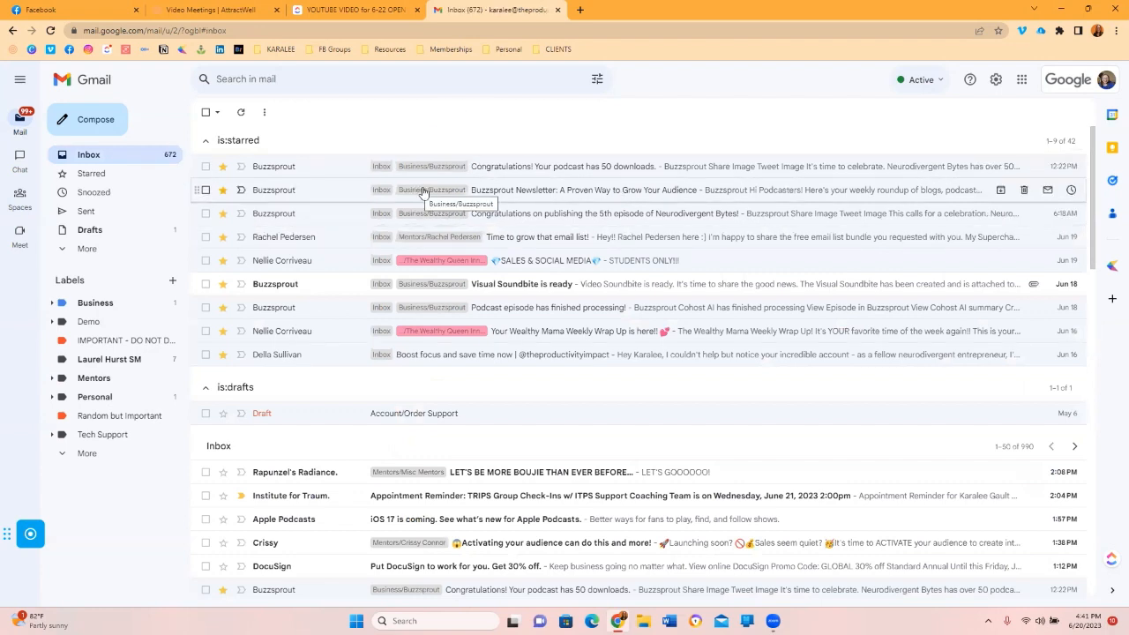
Step: Open the DocuSign promotional email in the inbox and copy the sender's email address
{"action": "left_click", "coordinate": [597, 78]}
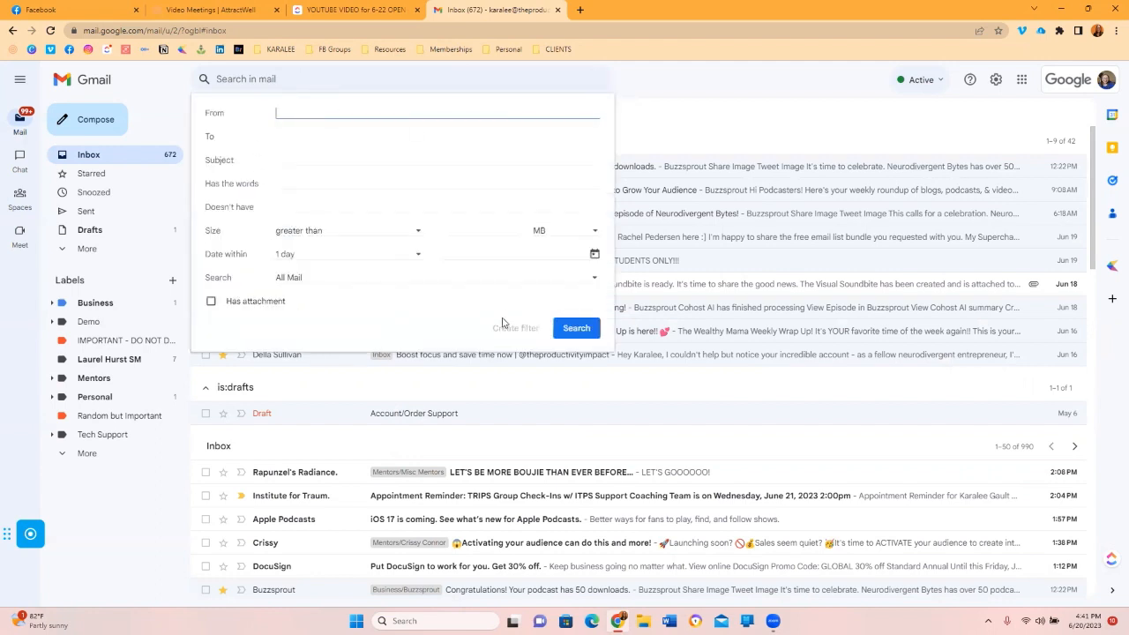
{"action": "left_click", "coordinate": [797, 141]}
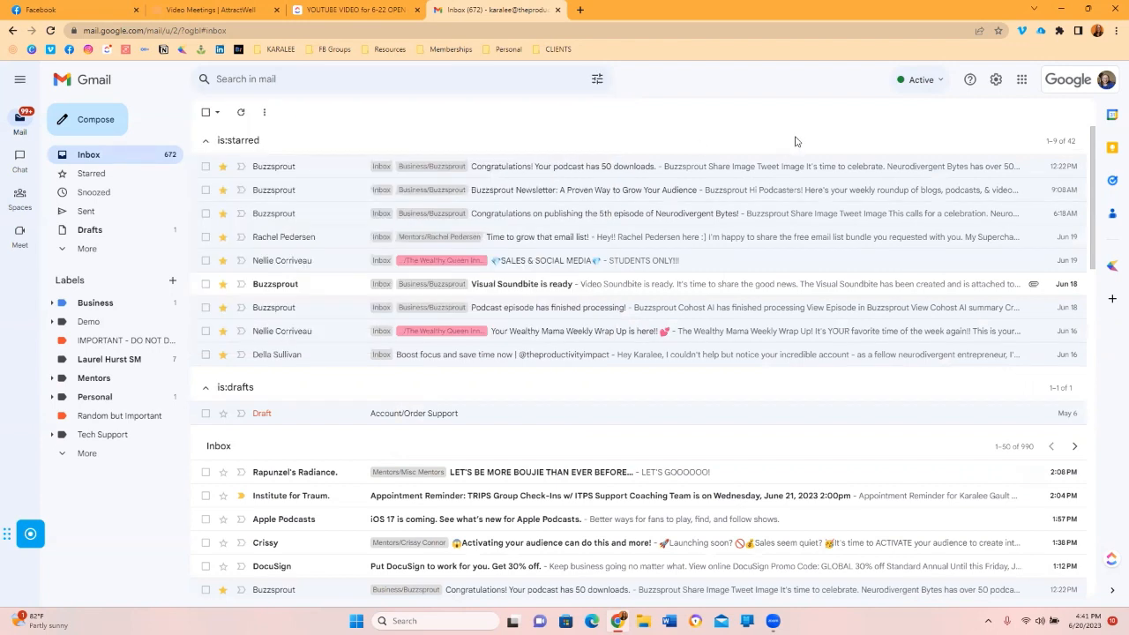
{"action": "scroll", "coordinate": [794, 141], "scroll_direction": "down", "scroll_amount": 3}
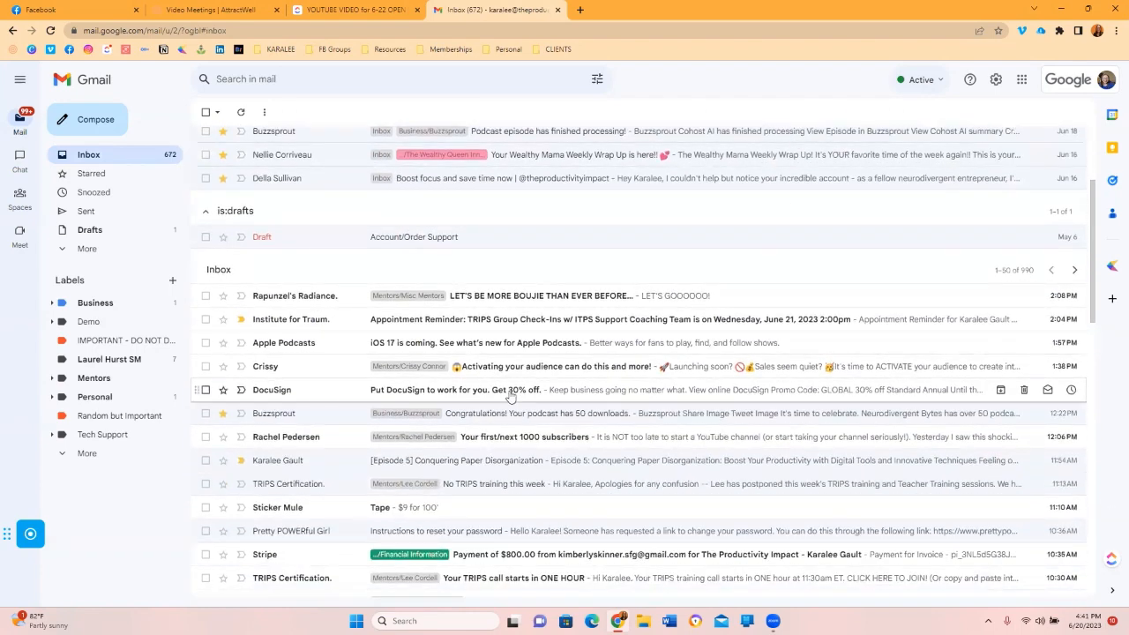
{"action": "left_click", "coordinate": [297, 393]}
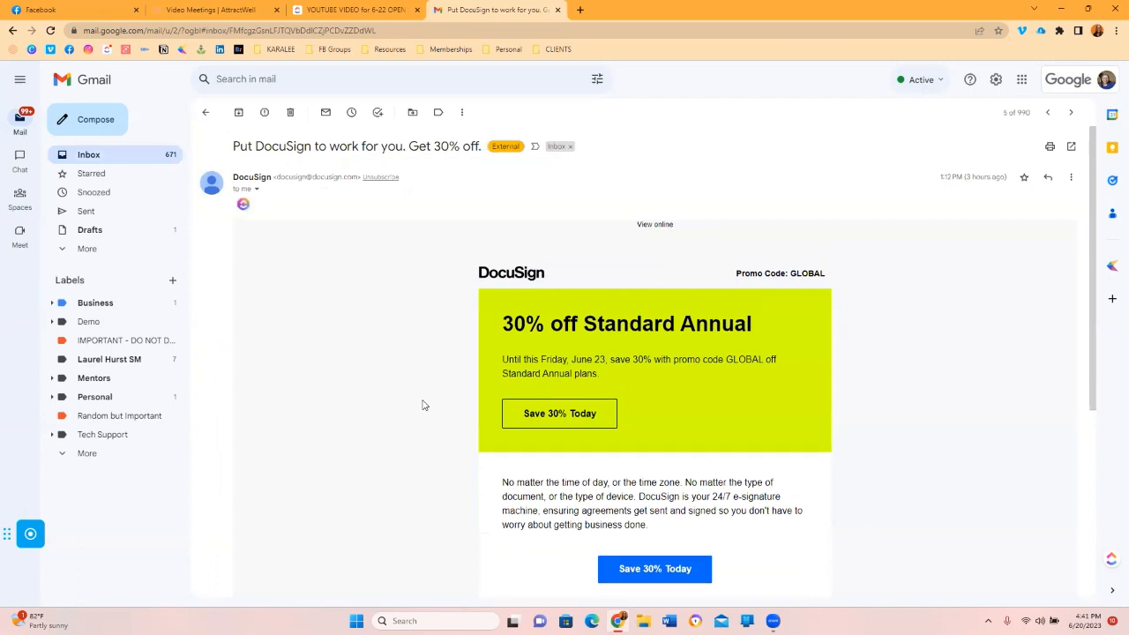
{"action": "left_click_drag", "start_coordinate": [358, 176], "coordinate": [275, 177]}
{"action": "key", "text": "ctrl+c"}
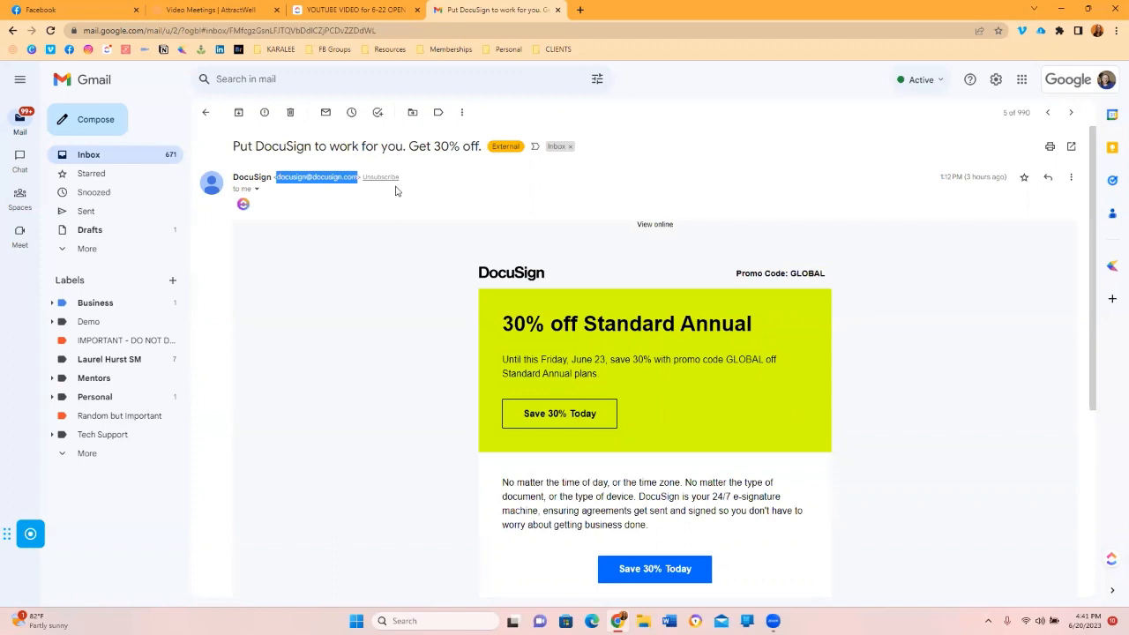
Step: Set the advanced search criteria to mail from the copied DocuSign sender address, keeping the search scope at All Mail
{"action": "left_click", "coordinate": [597, 80]}
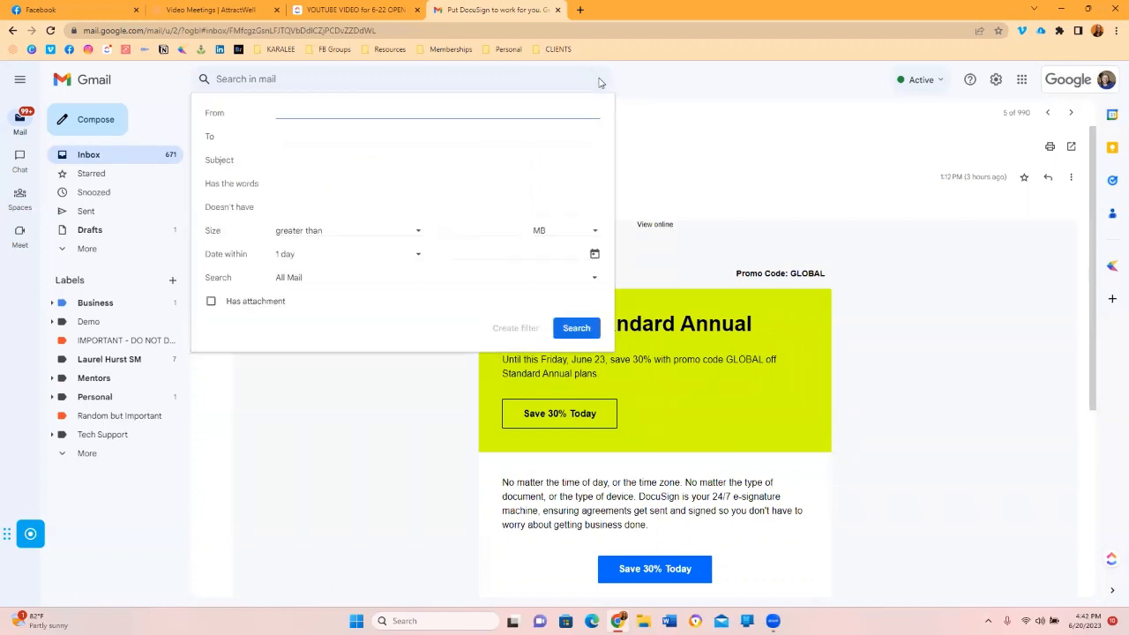
{"action": "key", "text": "ctrl+v"}
{"action": "left_click", "coordinate": [371, 146]}
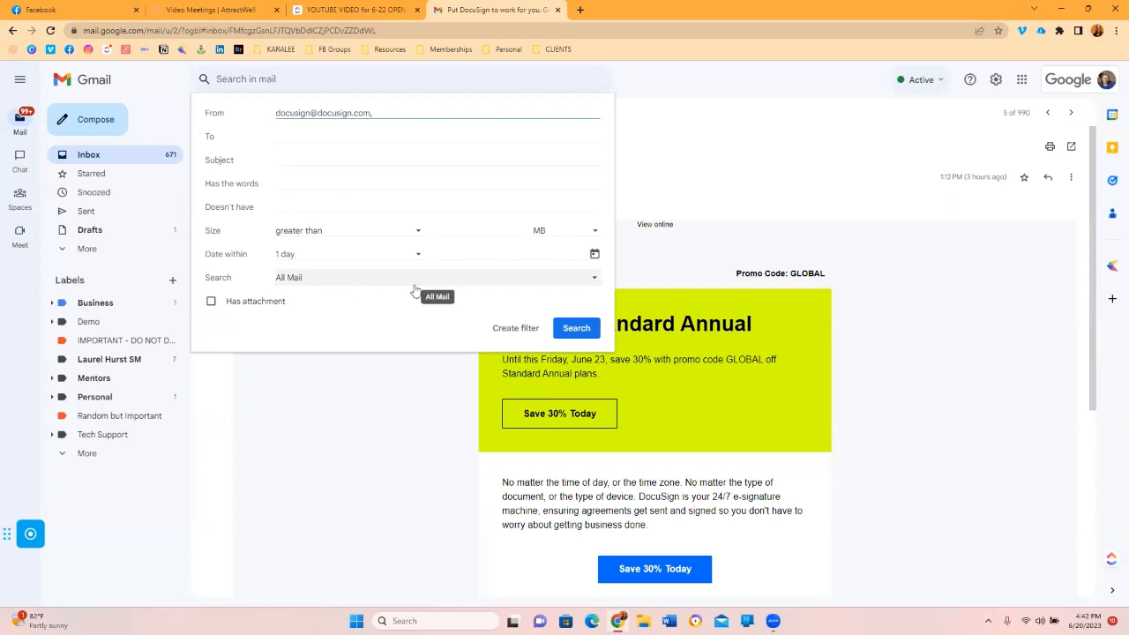
{"action": "left_click", "coordinate": [559, 281]}
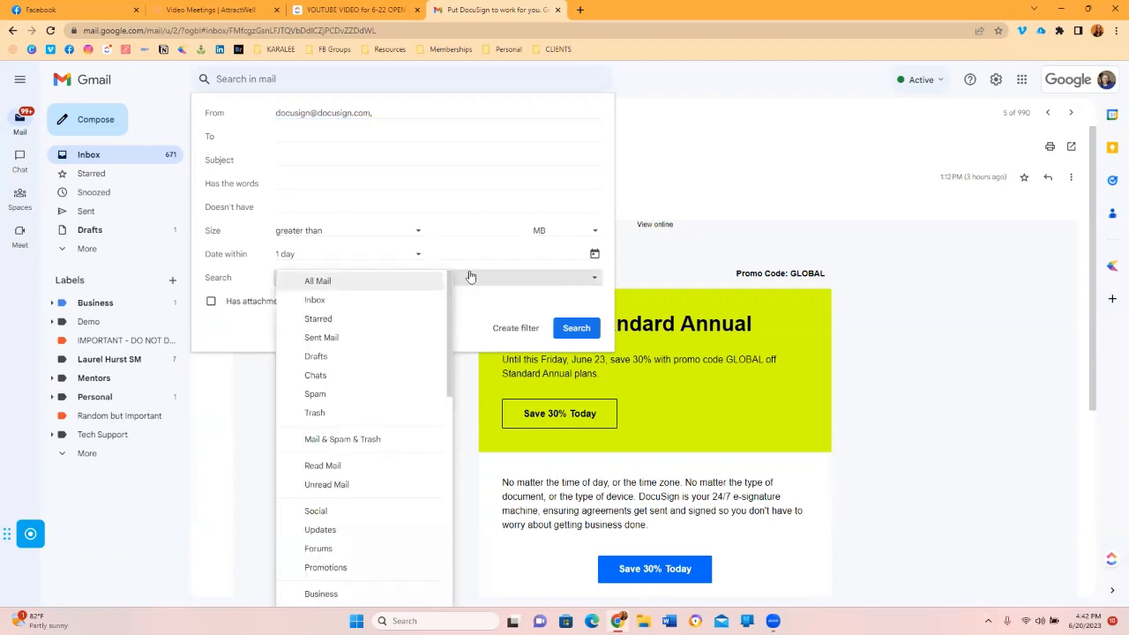
{"action": "left_click", "coordinate": [529, 280]}
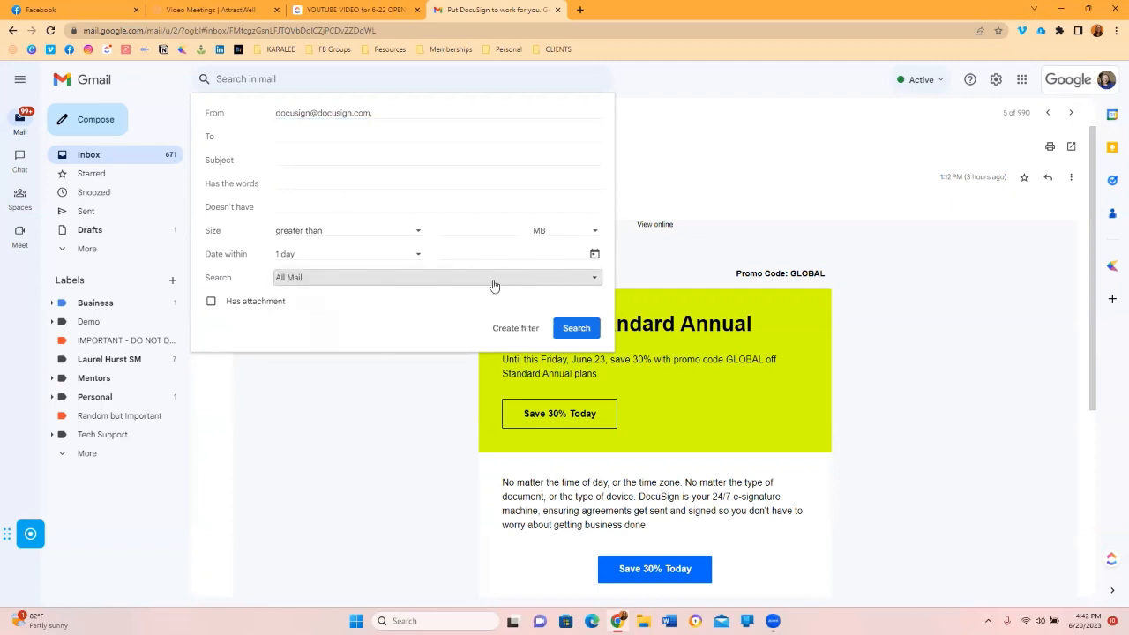
Step: Start a filter from these criteria and set it to apply the Business label to matching messages
{"action": "left_click", "coordinate": [520, 328]}
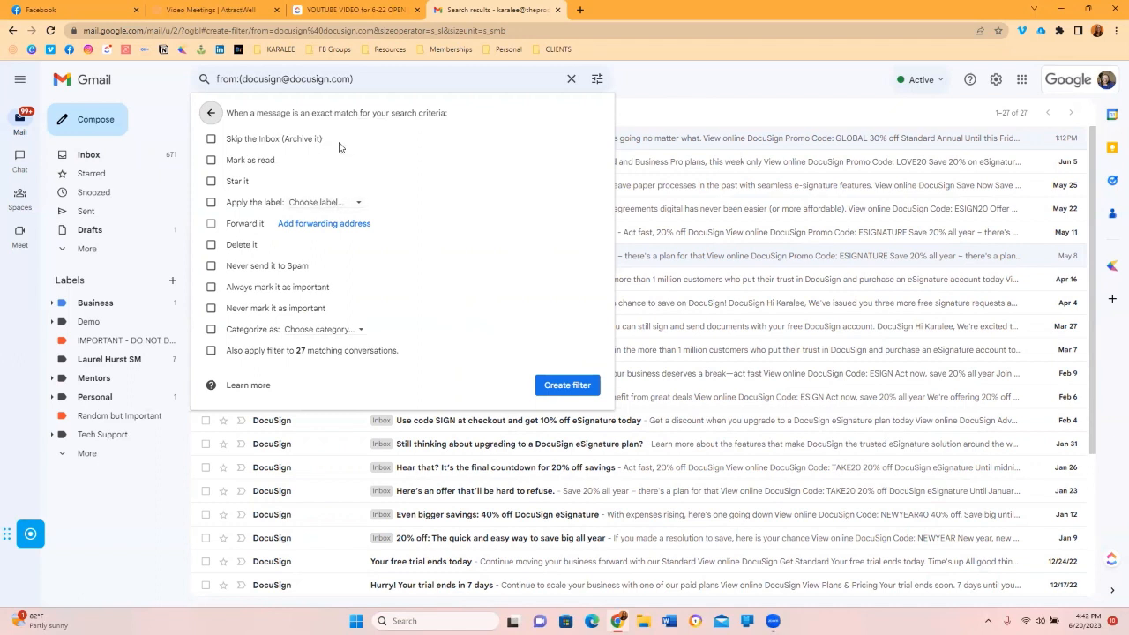
{"action": "left_click", "coordinate": [303, 205]}
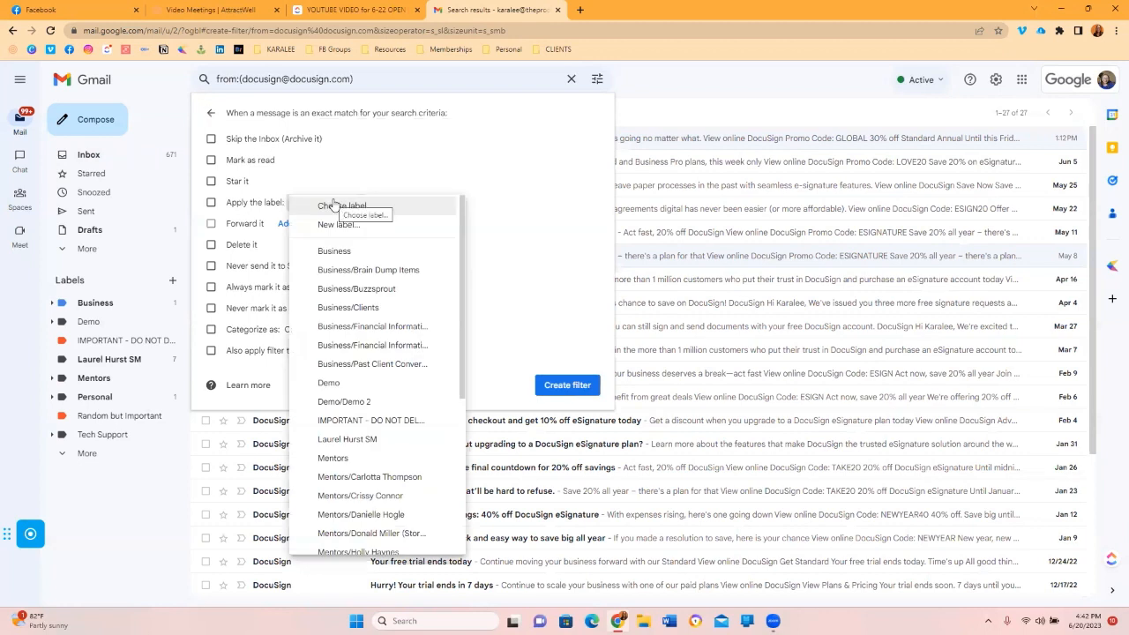
{"action": "left_click", "coordinate": [334, 253]}
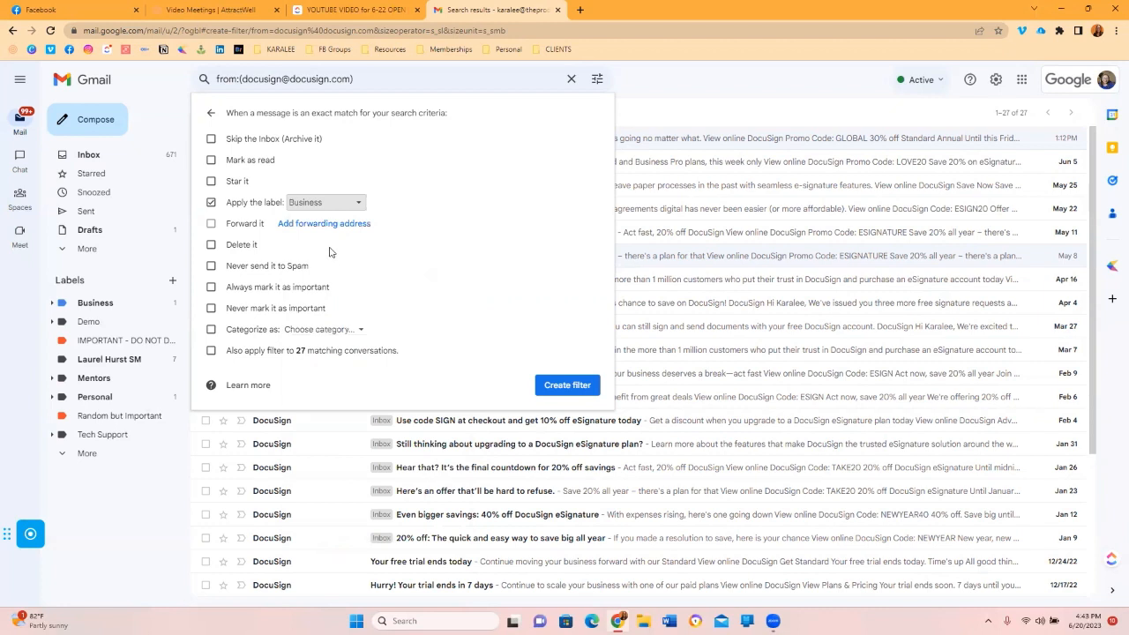
{"action": "left_click", "coordinate": [335, 205]}
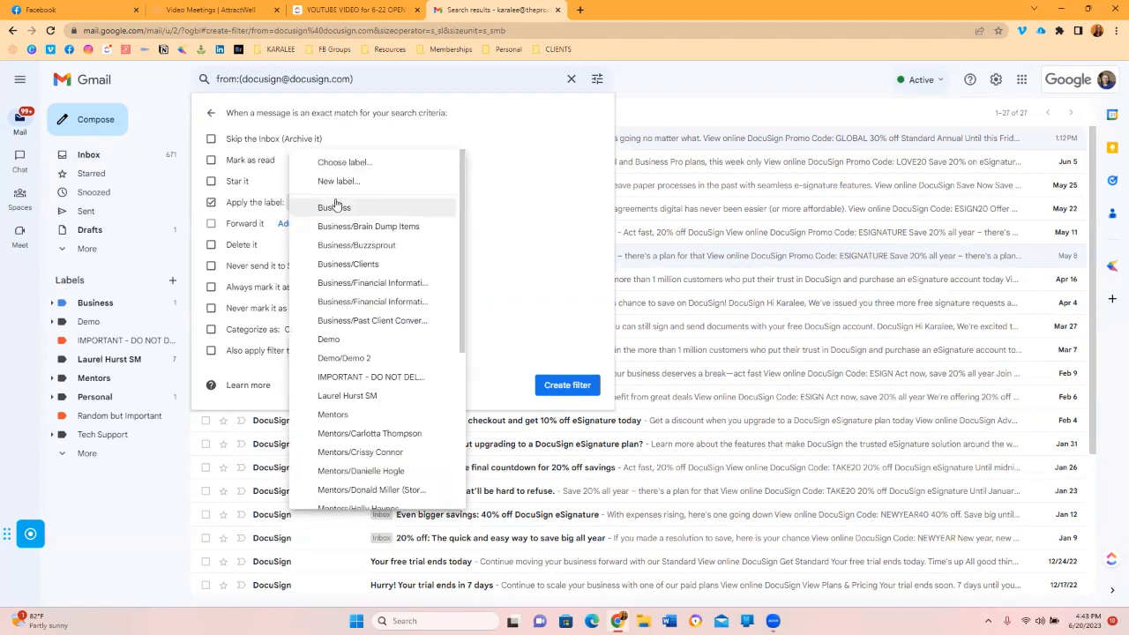
{"action": "left_click", "coordinate": [479, 182]}
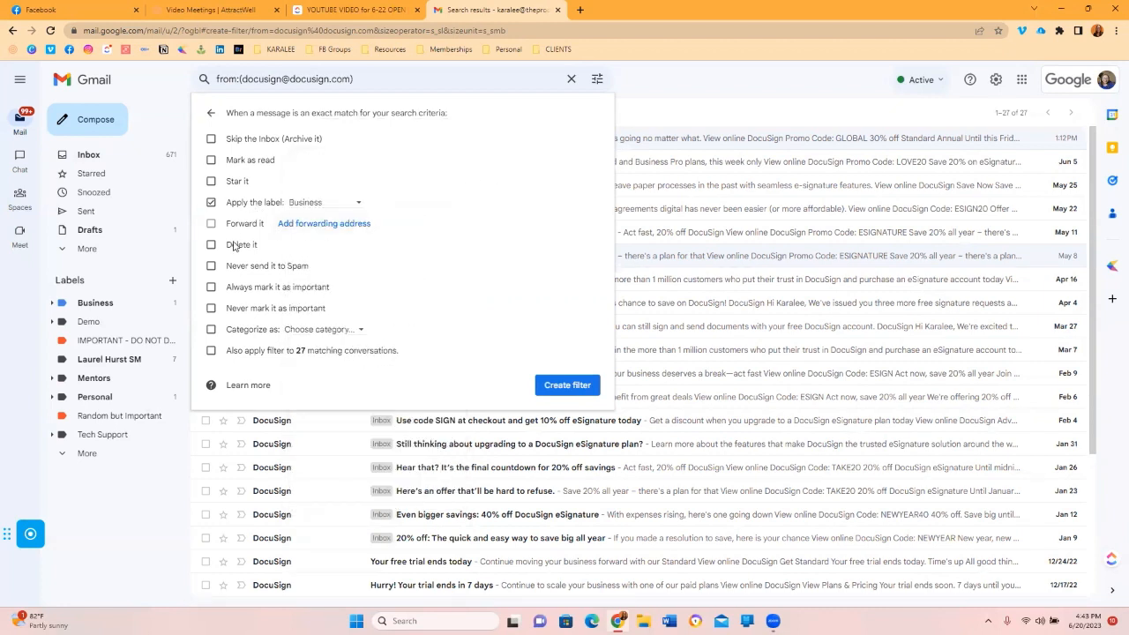
{"action": "left_click", "coordinate": [314, 331]}
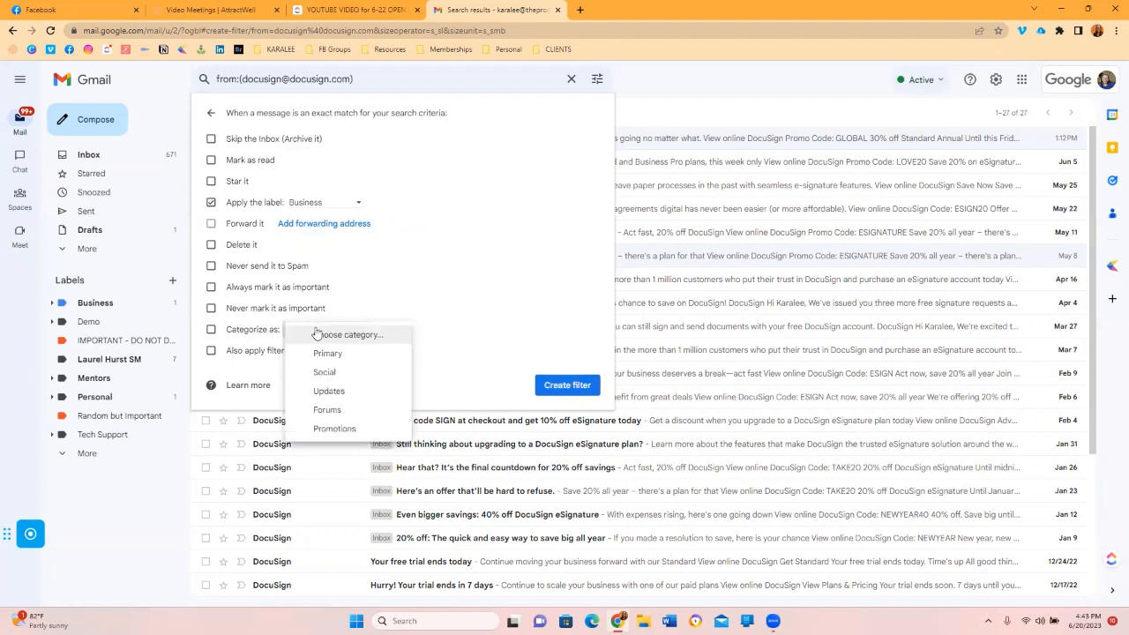
{"action": "left_click", "coordinate": [529, 335]}
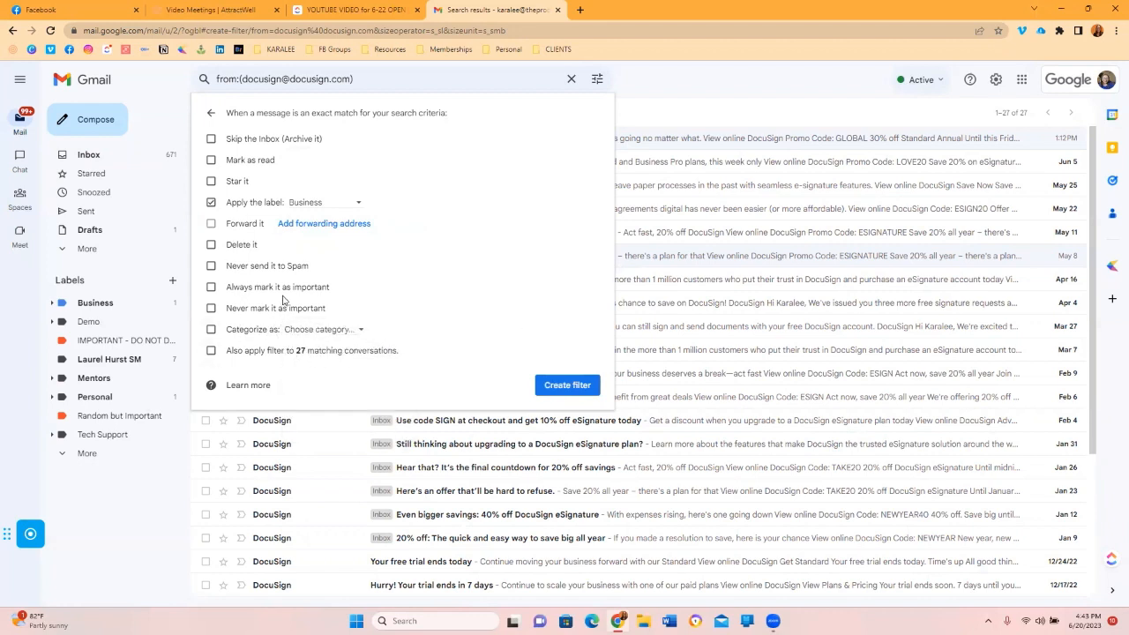
Step: Create a new label named DocuSign nested under Business and use it as the label the filter applies
{"action": "left_click", "coordinate": [344, 204]}
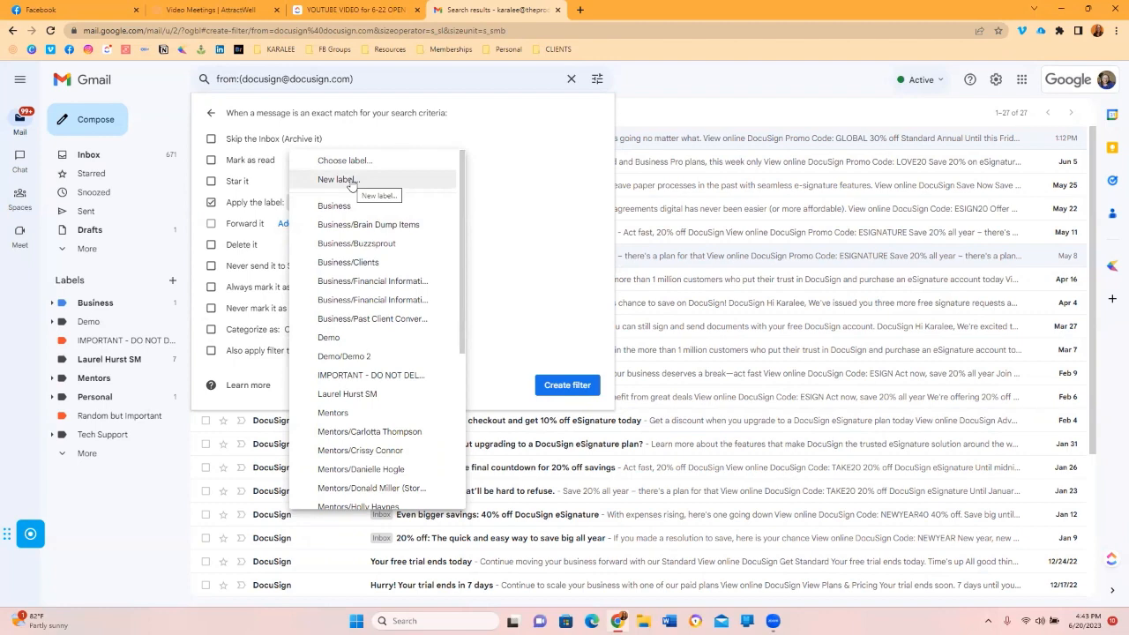
{"action": "left_click", "coordinate": [339, 180]}
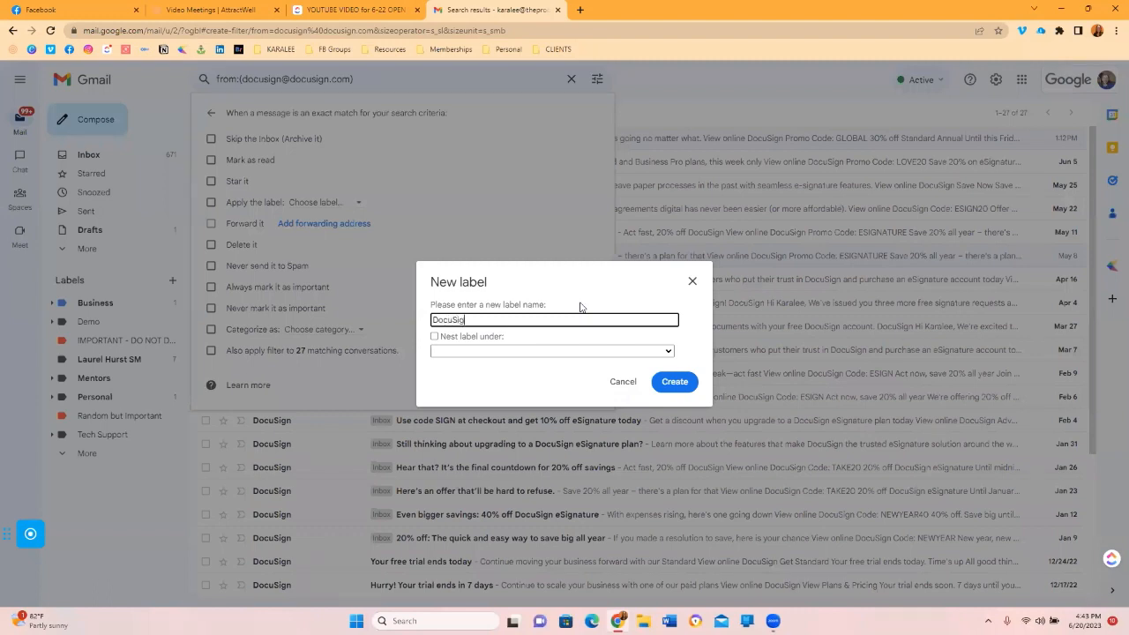
{"action": "left_click", "coordinate": [559, 352]}
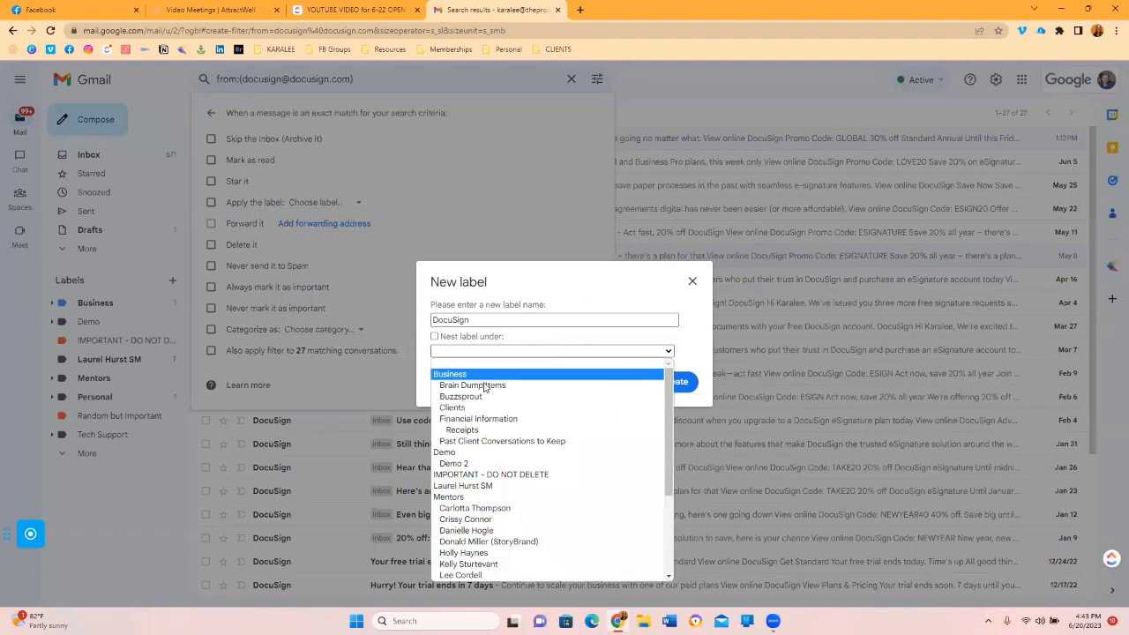
{"action": "left_click", "coordinate": [446, 374]}
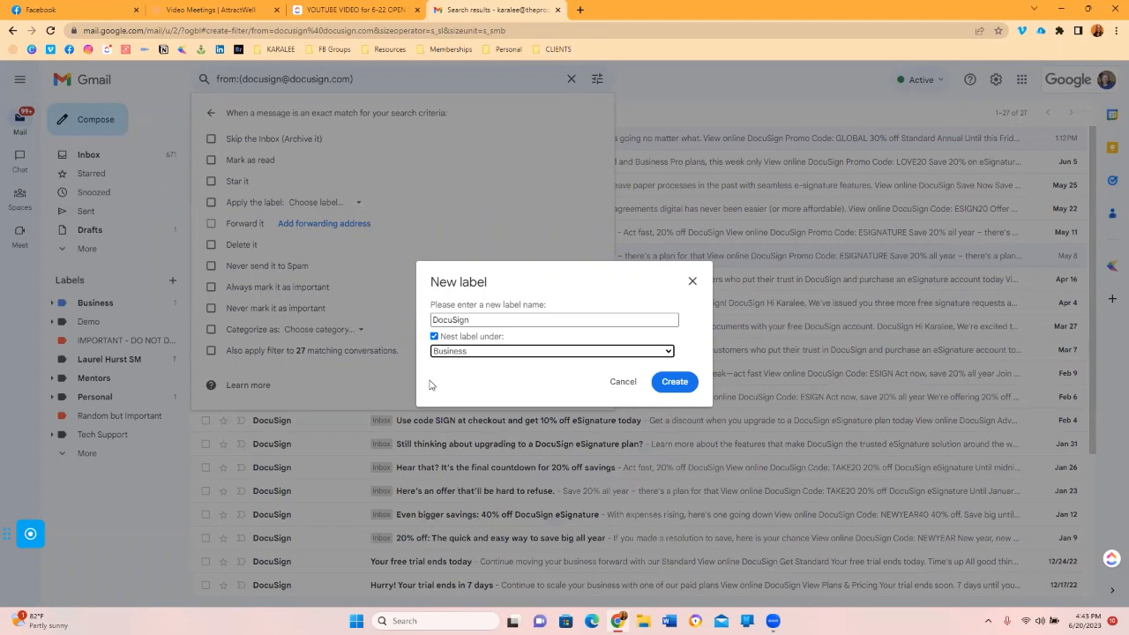
{"action": "left_click", "coordinate": [670, 385]}
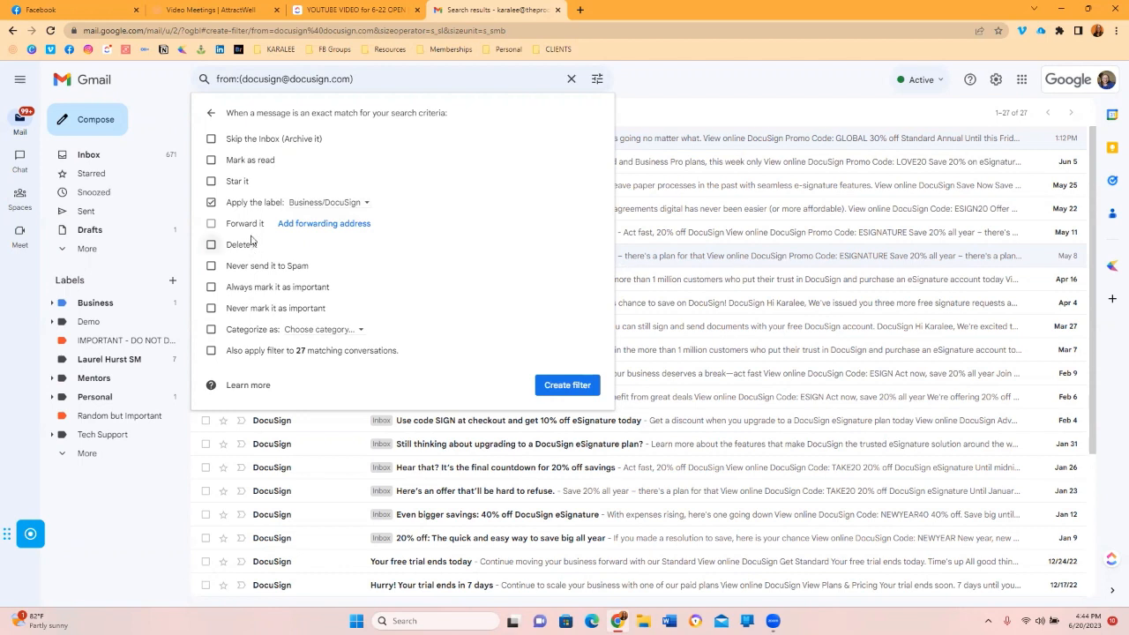
Step: Set the filter to also apply to the existing matching conversations, leaving the category unset, and create it
{"action": "left_click", "coordinate": [347, 332]}
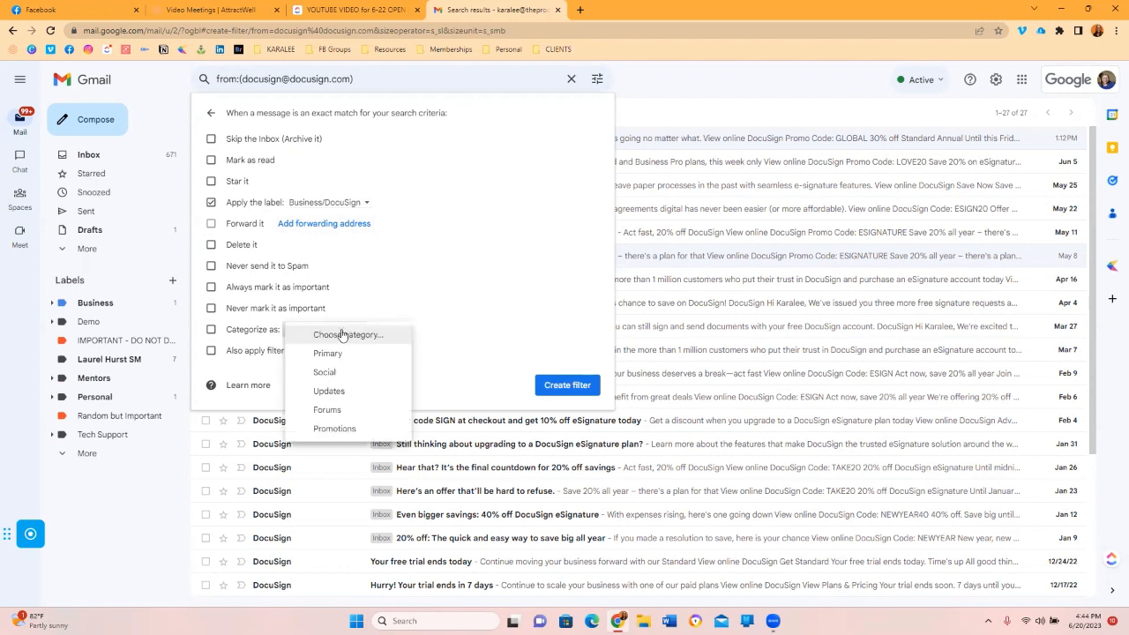
{"action": "left_click", "coordinate": [440, 364]}
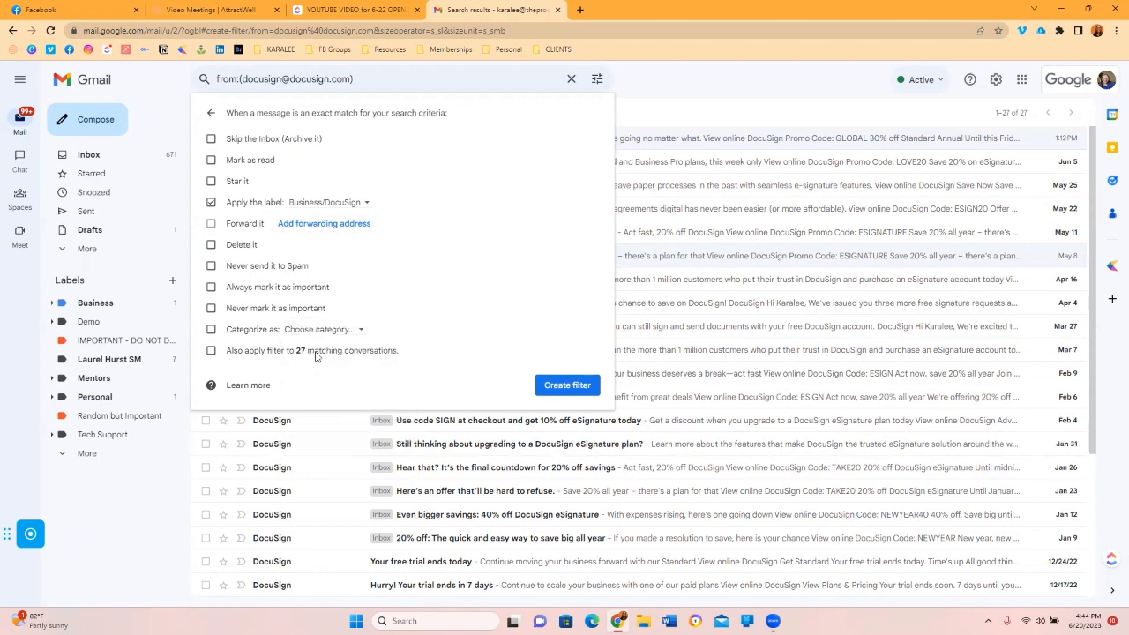
{"action": "left_click", "coordinate": [211, 353]}
{"action": "left_click", "coordinate": [578, 388]}
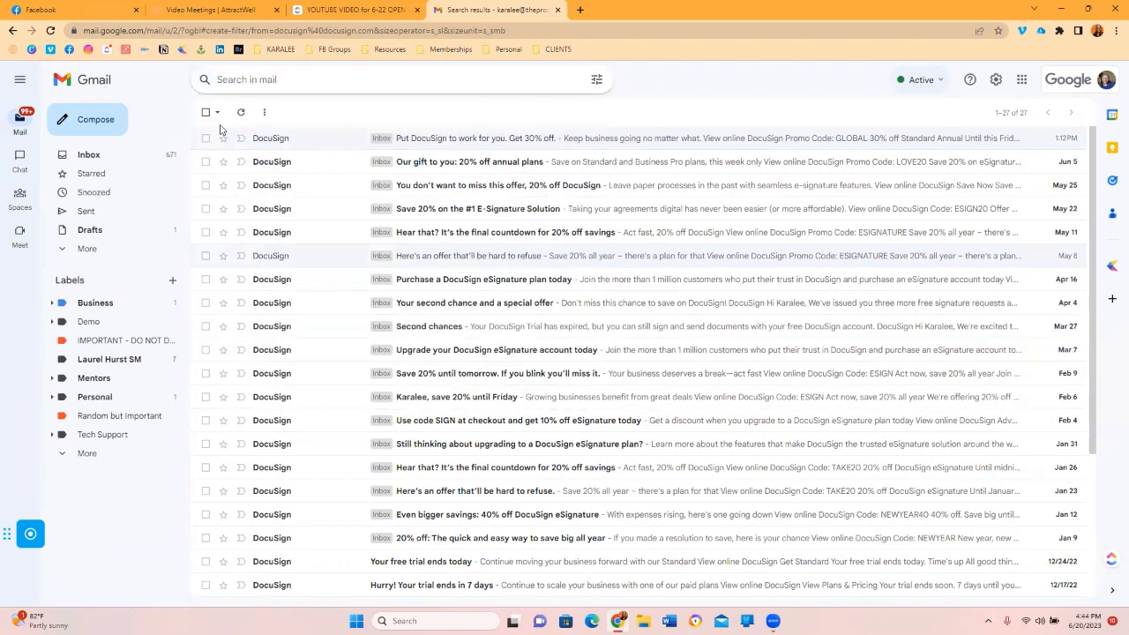
Step: Check the mail filed under the Business label and its DocuSign sublabel
{"action": "left_click", "coordinate": [116, 80]}
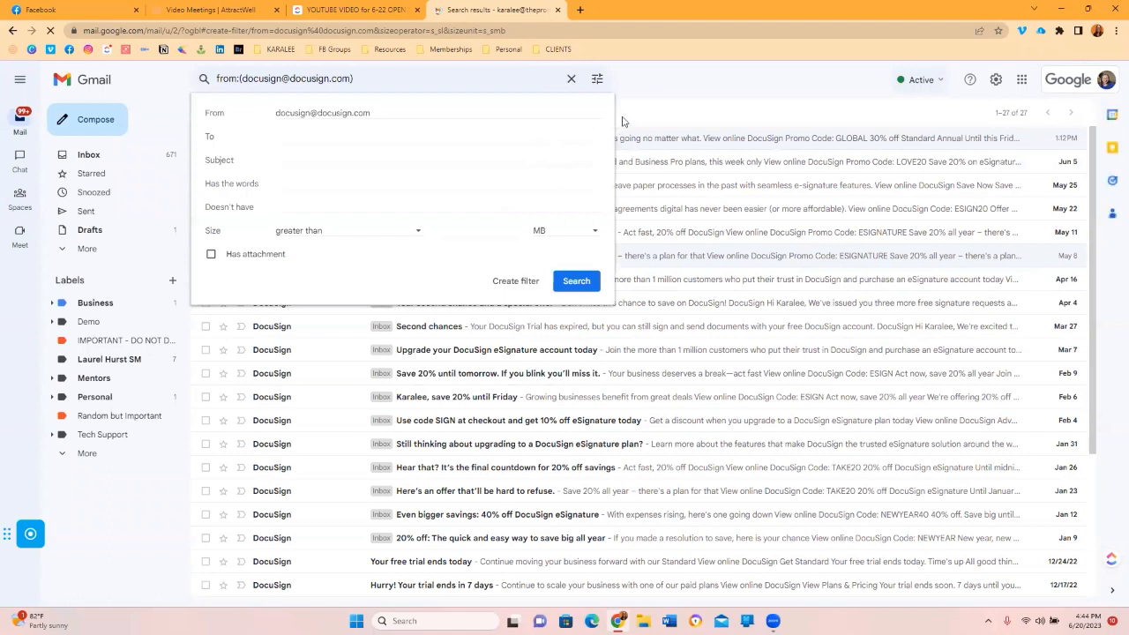
{"action": "left_click", "coordinate": [669, 85]}
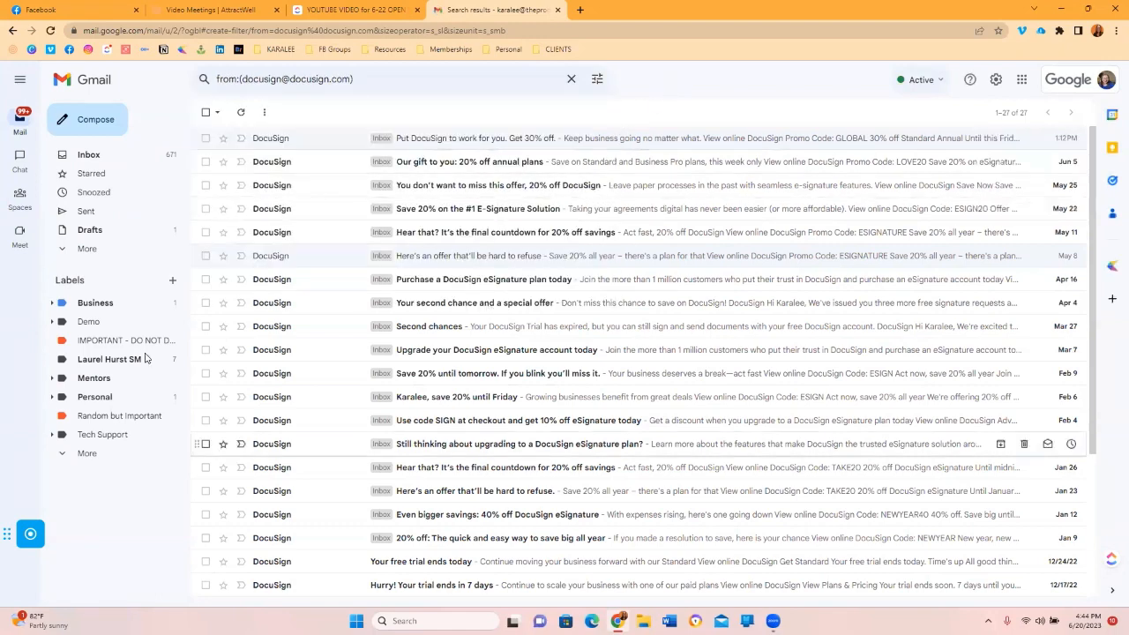
{"action": "left_click", "coordinate": [95, 302]}
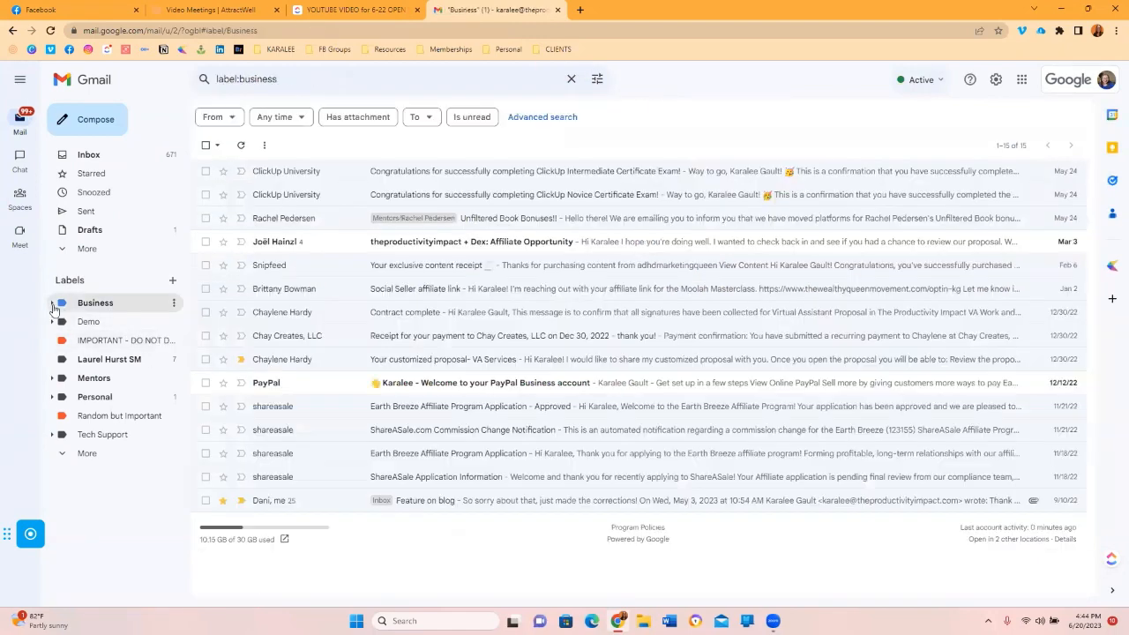
{"action": "left_click", "coordinate": [51, 303]}
{"action": "left_click", "coordinate": [117, 378]}
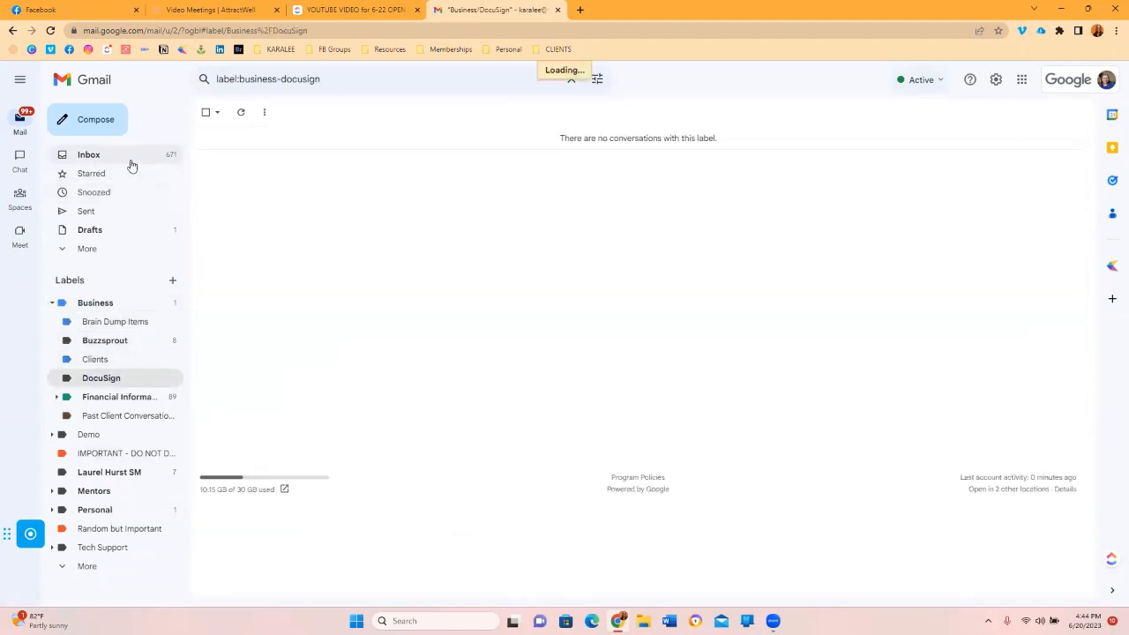
Step: Search the mail for the copied DocuSign sender address and look through the matching conversations
{"action": "left_click", "coordinate": [420, 84]}
{"action": "type", "text": "dodcu"}
{"action": "key", "text": "BackSpace"}
{"action": "key", "text": "BackSpace"}
{"action": "key", "text": "BackSpace"}
{"action": "key", "text": "BackSpace"}
{"action": "type", "text": "oc"}
{"action": "key", "text": "BackSpace"}
{"action": "key", "text": "BackSpace"}
{"action": "key", "text": "BackSpace"}
{"action": "key", "text": "ctrl+v"}
{"action": "key", "text": "Return"}
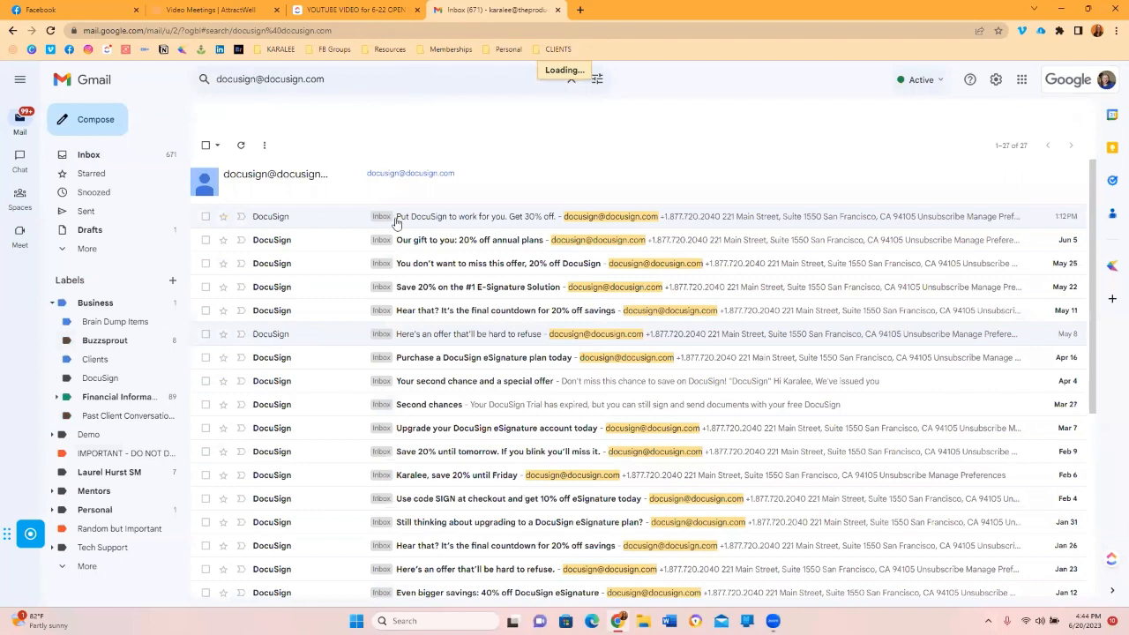
{"action": "scroll", "coordinate": [405, 247], "scroll_direction": "down", "scroll_amount": 5}
{"action": "scroll", "coordinate": [412, 260], "scroll_direction": "up", "scroll_amount": 5}
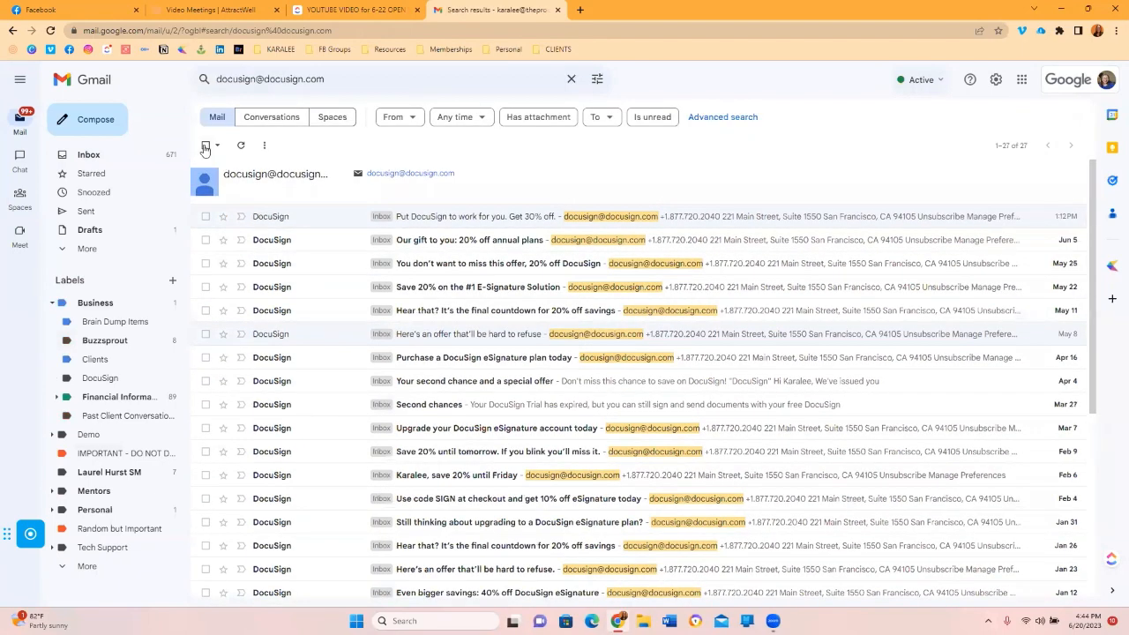
Step: Select all the DocuSign conversations in the search results and apply the Business/DocuSign label to them
{"action": "left_click", "coordinate": [206, 145]}
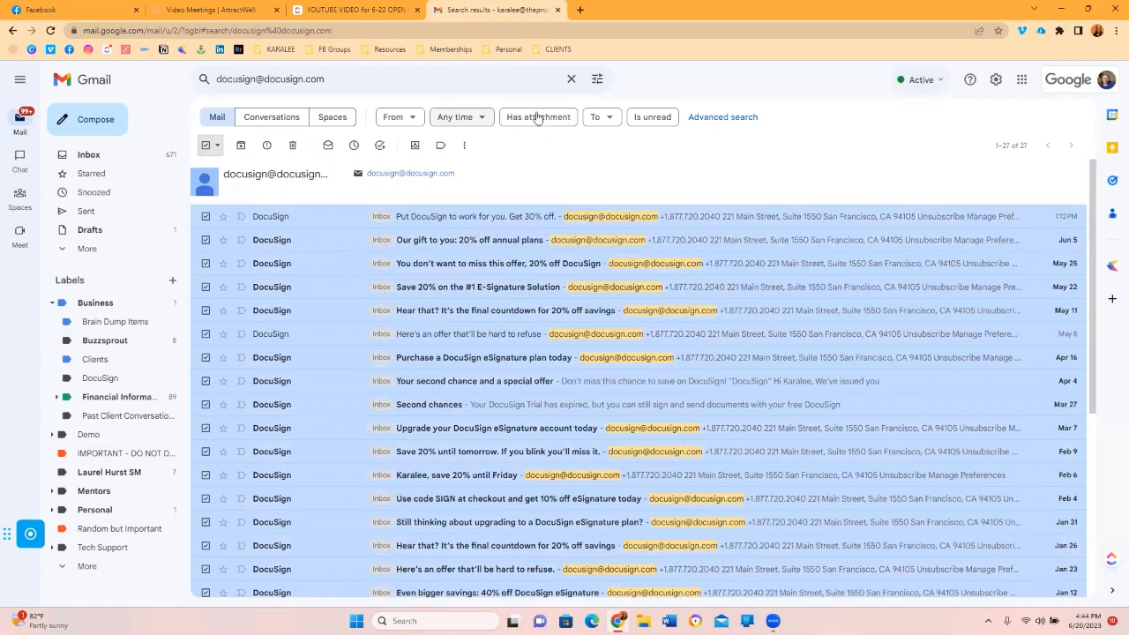
{"action": "left_click", "coordinate": [441, 146]}
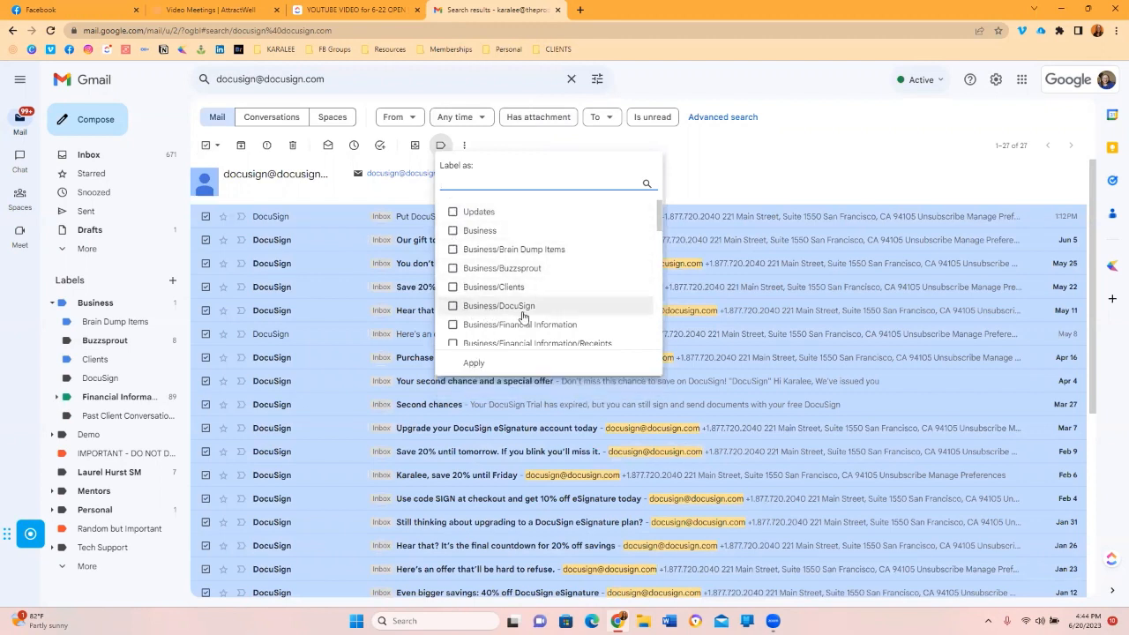
{"action": "left_click", "coordinate": [453, 307]}
{"action": "left_click", "coordinate": [473, 364]}
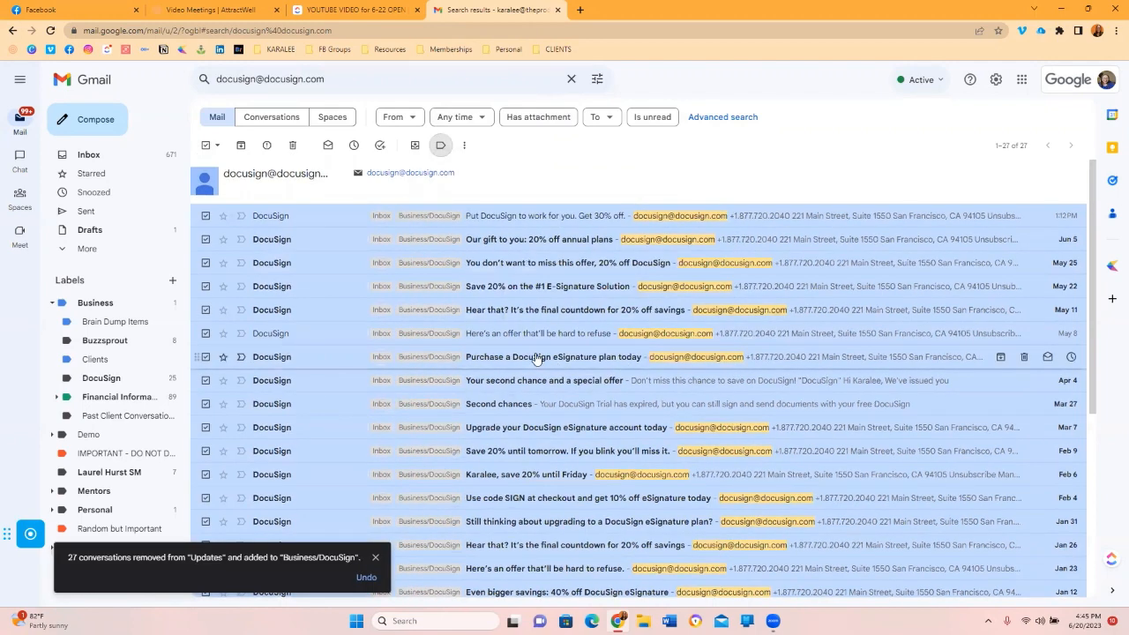
Step: Archive all the selected DocuSign conversations, clear the selection and return to the inbox
{"action": "scroll", "coordinate": [535, 357], "scroll_direction": "down", "scroll_amount": 4}
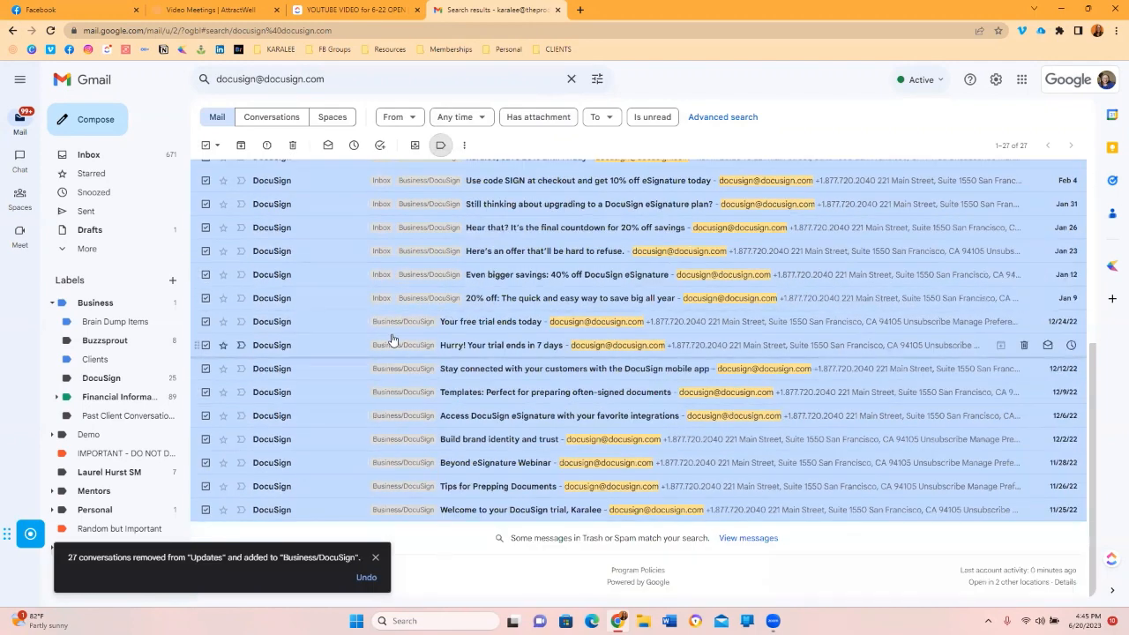
{"action": "scroll", "coordinate": [374, 306], "scroll_direction": "up", "scroll_amount": 2}
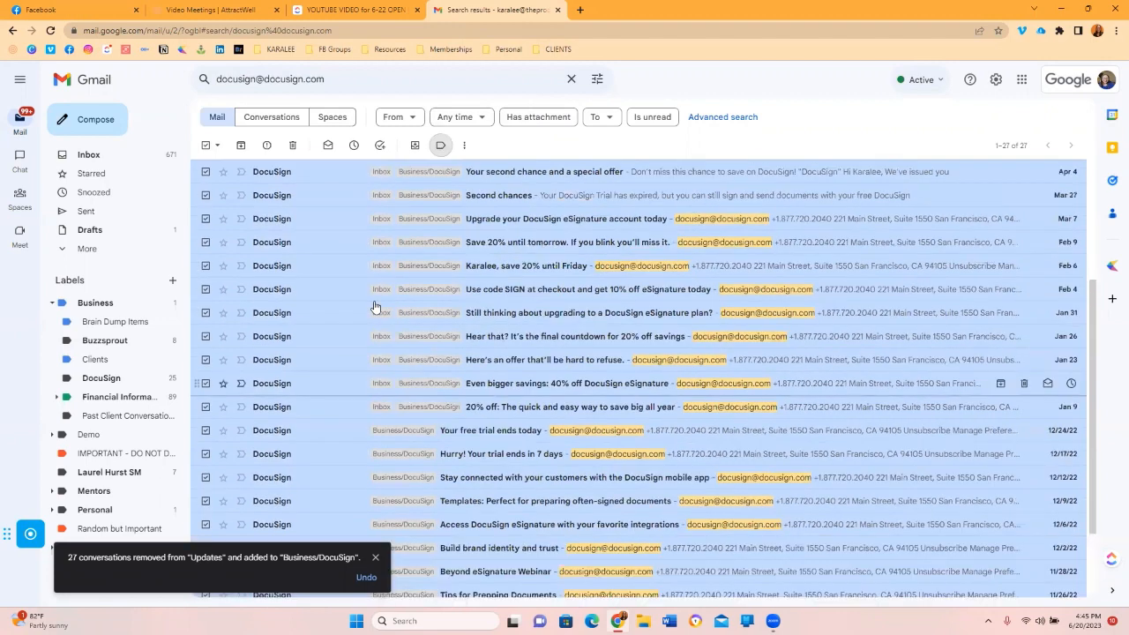
{"action": "scroll", "coordinate": [374, 306], "scroll_direction": "up", "scroll_amount": 3}
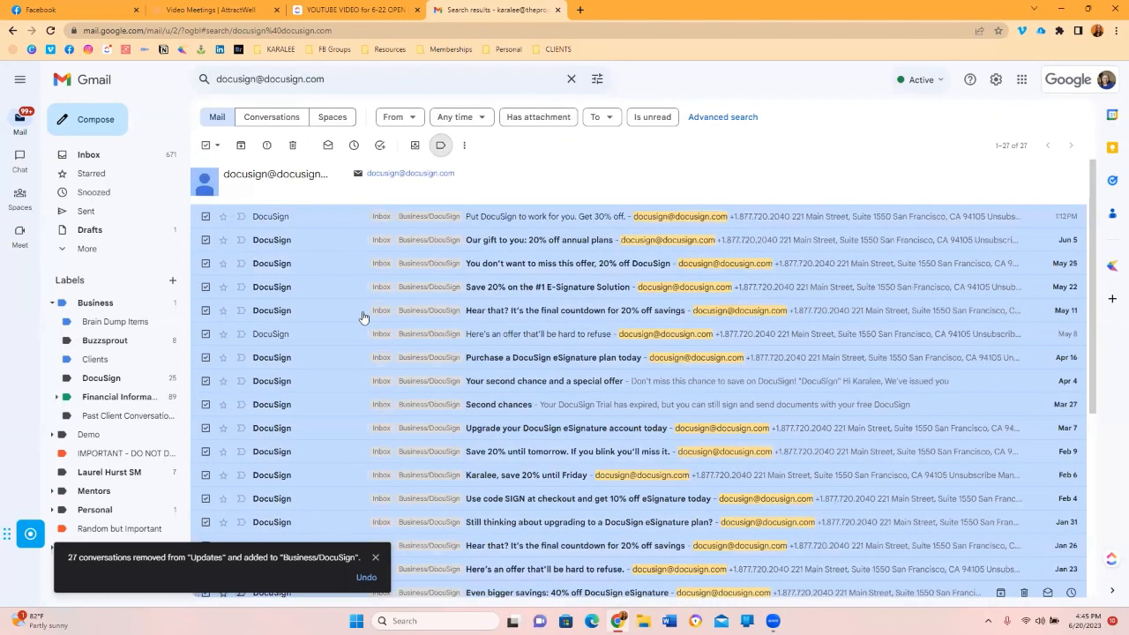
{"action": "left_click", "coordinate": [240, 147]}
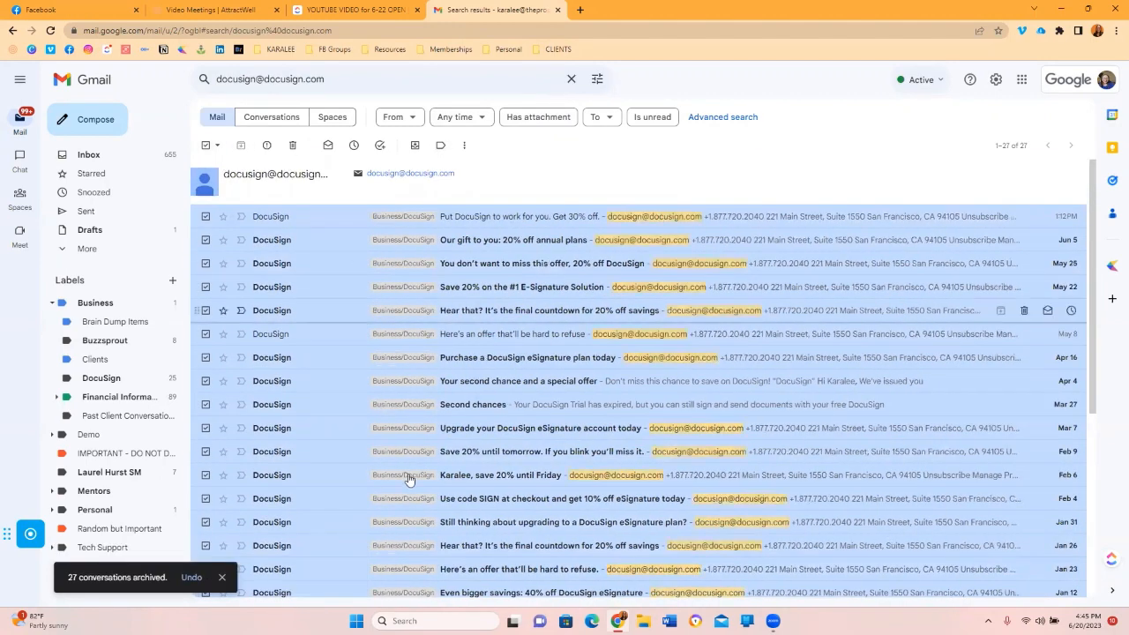
{"action": "scroll", "coordinate": [408, 469], "scroll_direction": "down", "scroll_amount": 4}
{"action": "scroll", "coordinate": [408, 469], "scroll_direction": "up", "scroll_amount": 5}
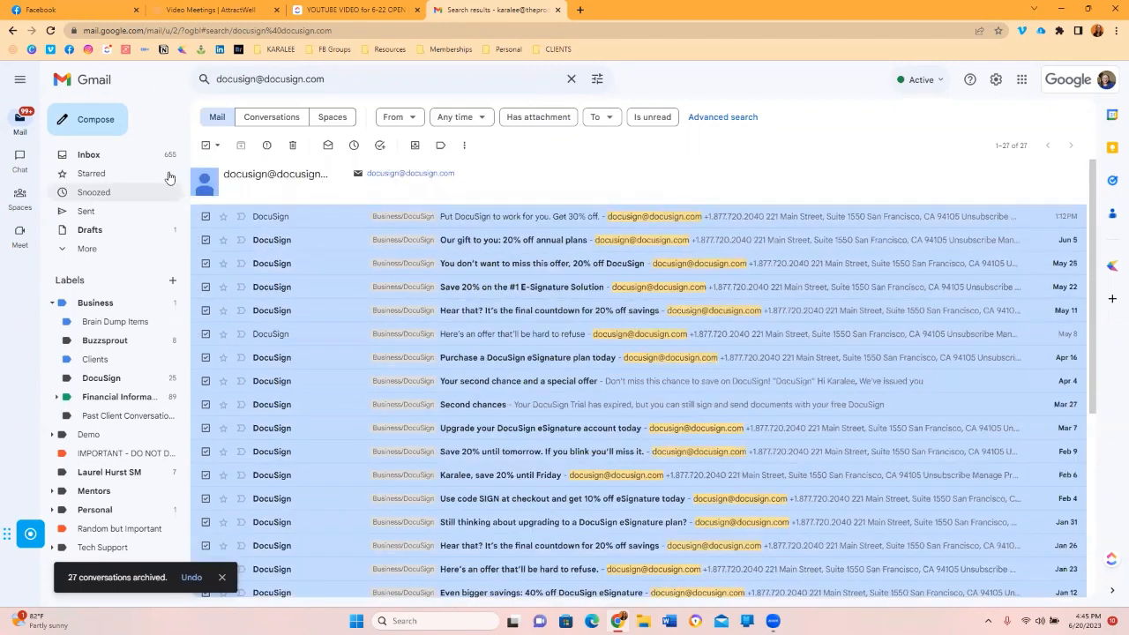
{"action": "left_click", "coordinate": [205, 145]}
{"action": "left_click", "coordinate": [134, 161]}
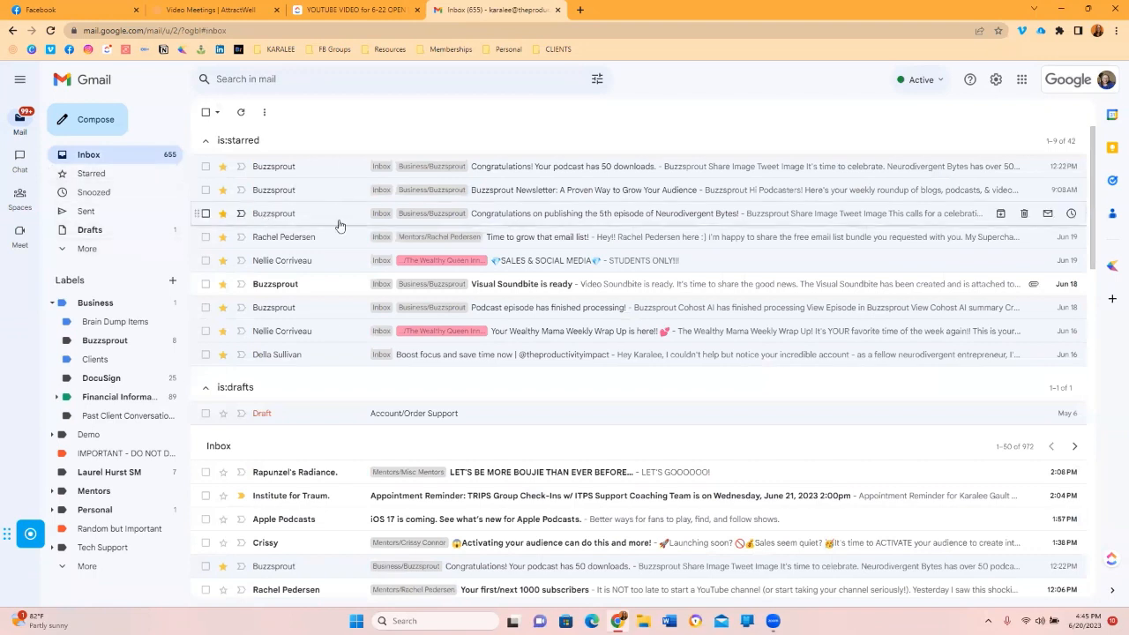
Step: Collapse the Business label and remove the Demo label together with its sublabel
{"action": "left_click", "coordinate": [52, 303]}
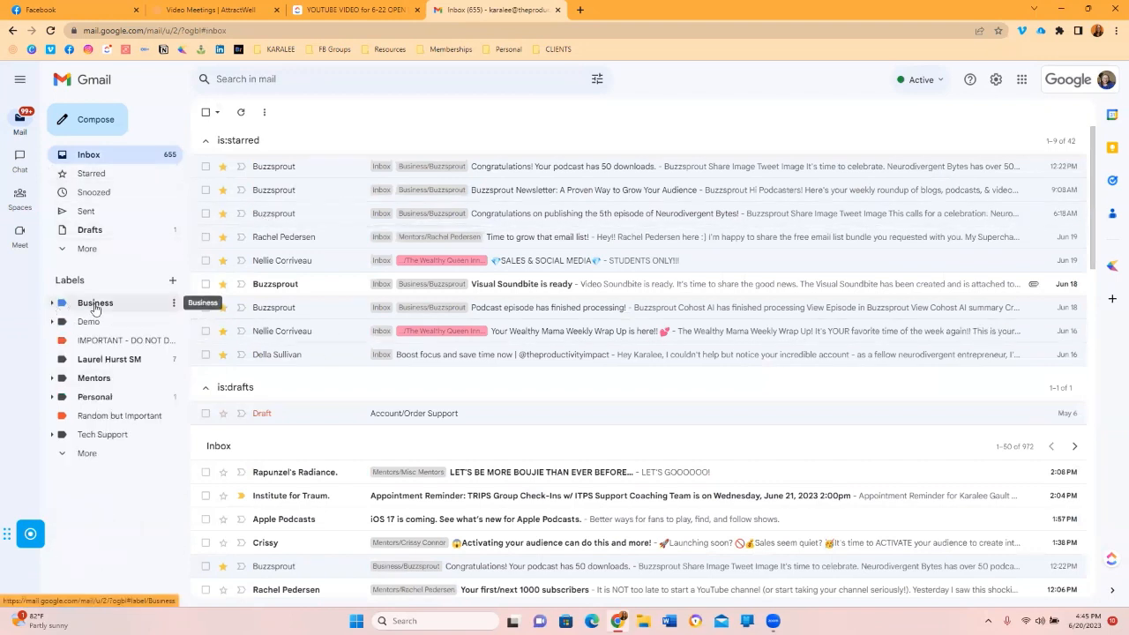
{"action": "left_click", "coordinate": [175, 322]}
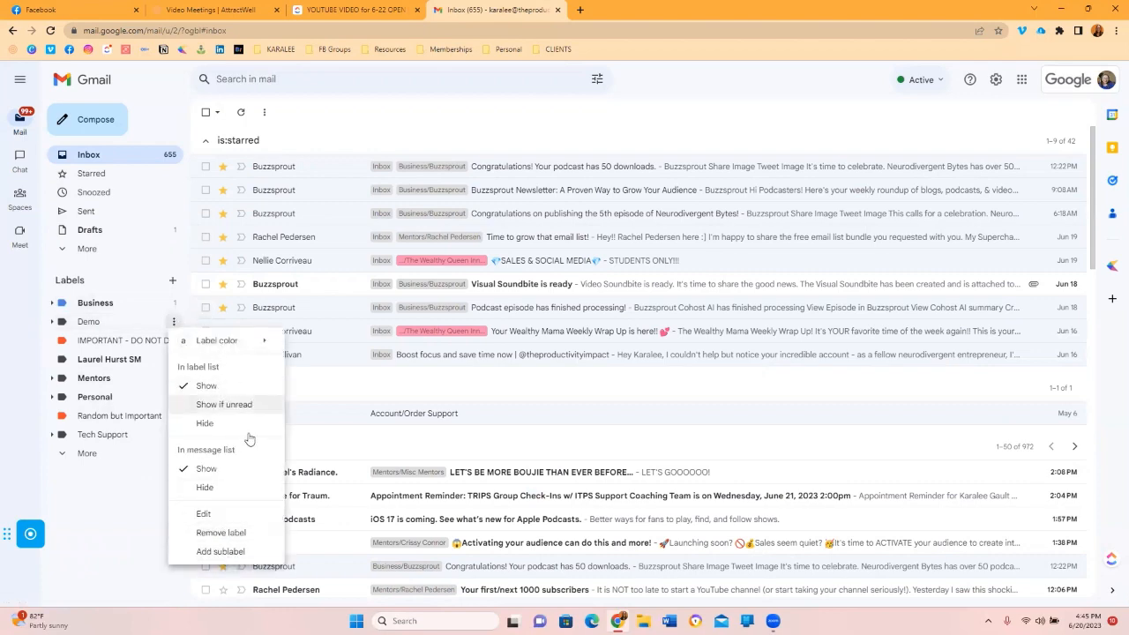
{"action": "left_click", "coordinate": [226, 533]}
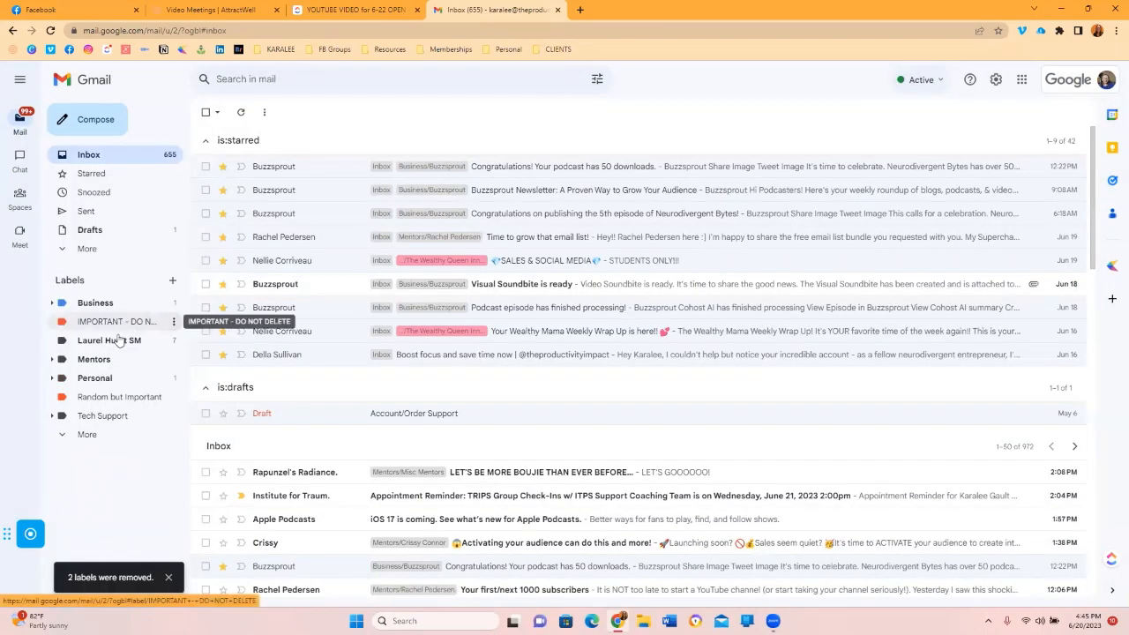
Step: Look through the sublabels under Mentors and collapse the list again
{"action": "left_click", "coordinate": [50, 365]}
{"action": "scroll", "coordinate": [76, 433], "scroll_direction": "down", "scroll_amount": 2}
{"action": "scroll", "coordinate": [76, 428], "scroll_direction": "up", "scroll_amount": 2}
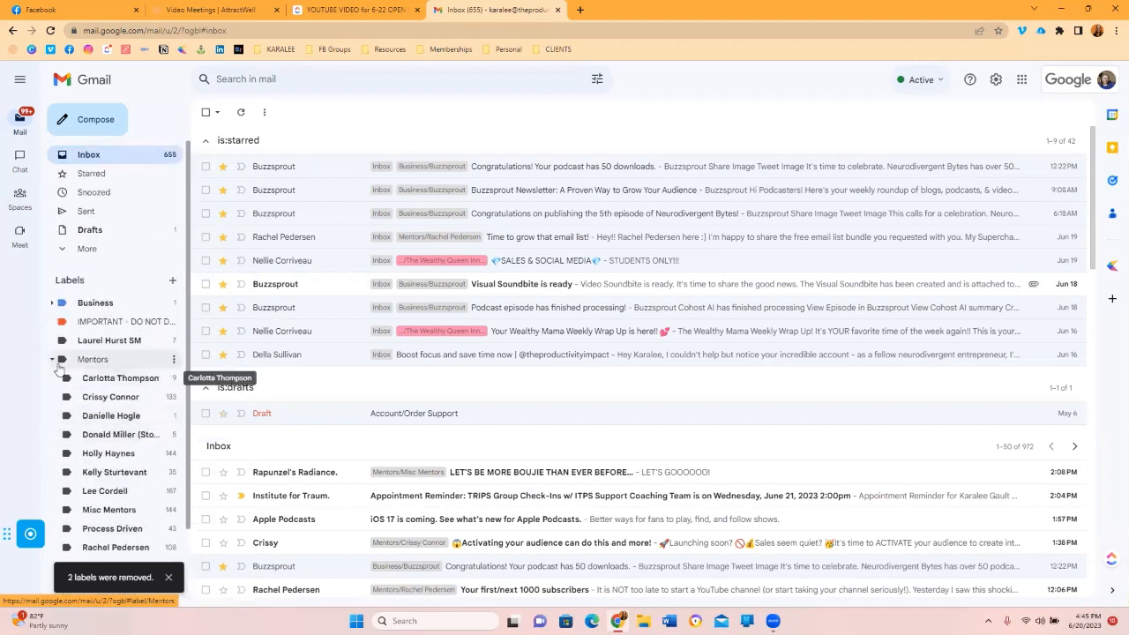
{"action": "left_click", "coordinate": [51, 359]}
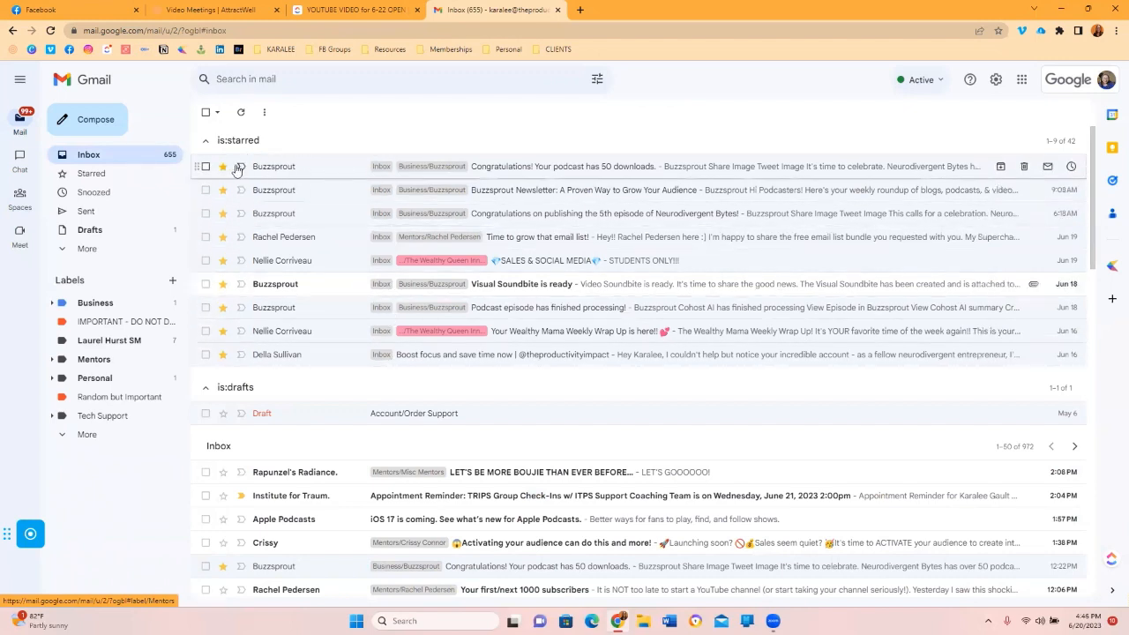
Step: View the labels on the starred Buzzsprout email about 50 podcast downloads and return to the inbox
{"action": "left_click", "coordinate": [327, 167]}
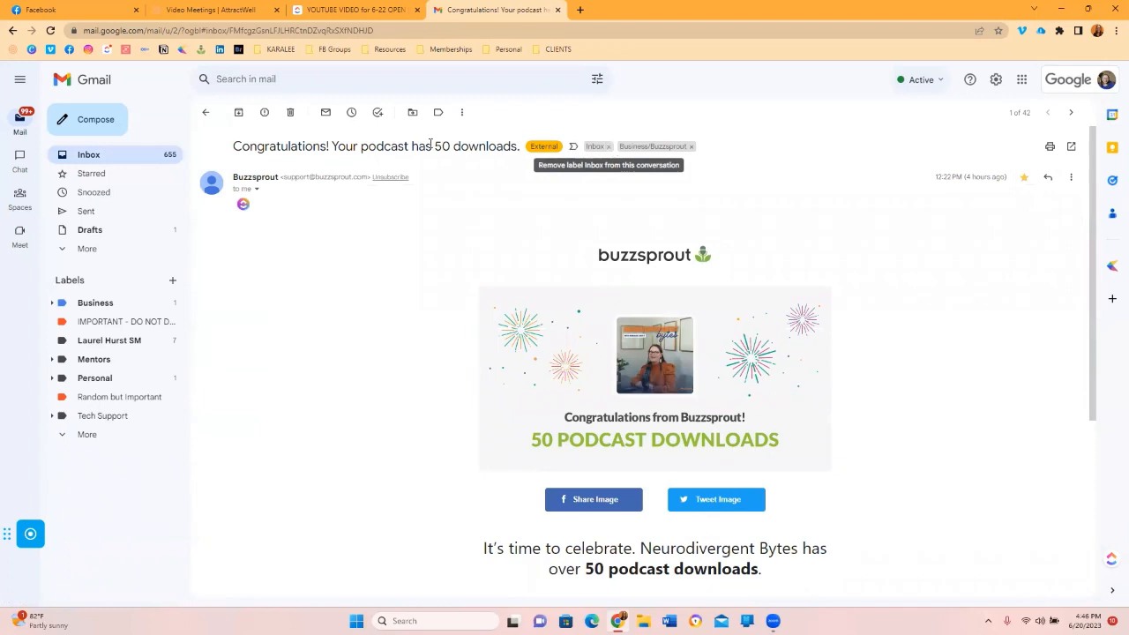
{"action": "left_click", "coordinate": [202, 115]}
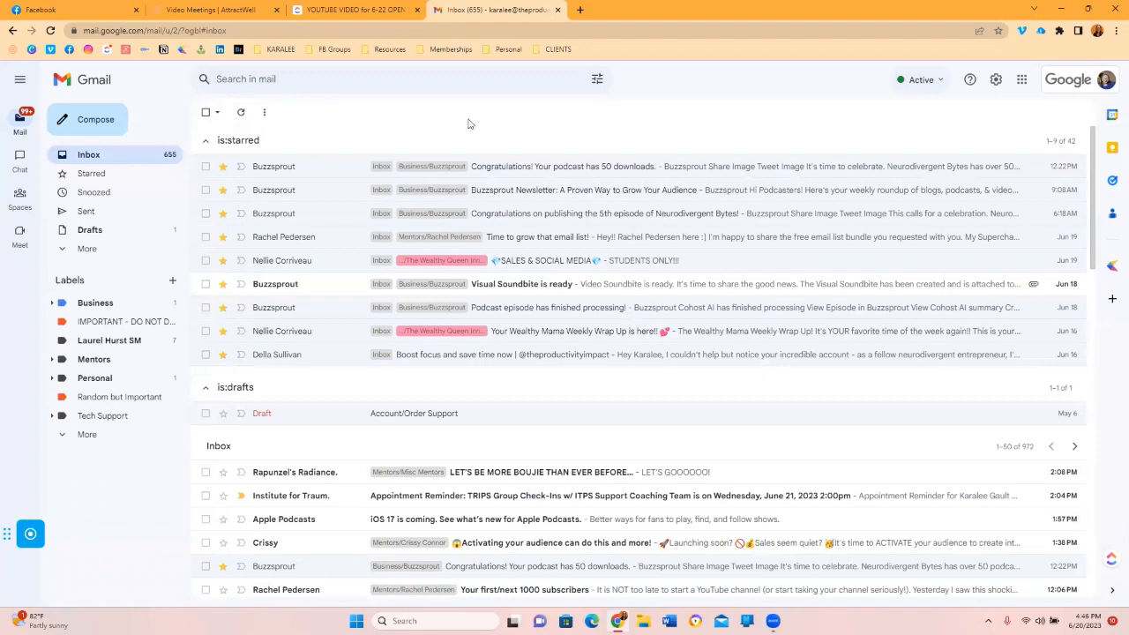